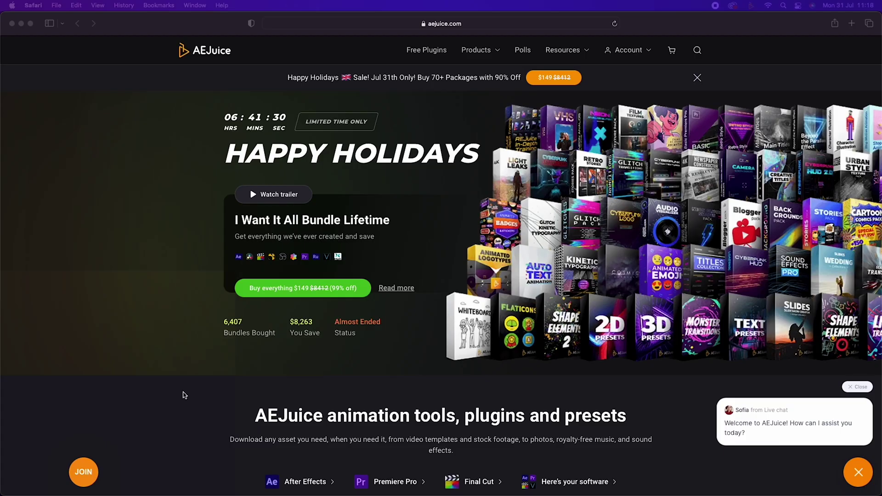
scroll(182, 395, down, 4)
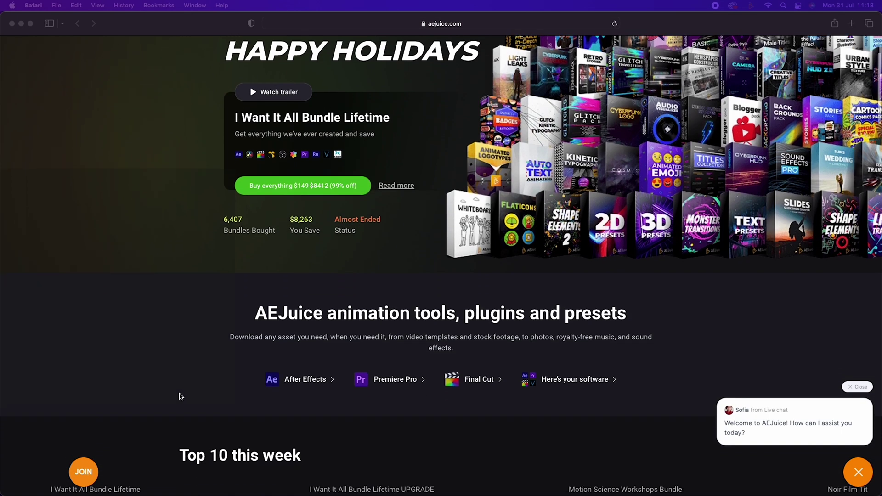
scroll(180, 396, down, 3)
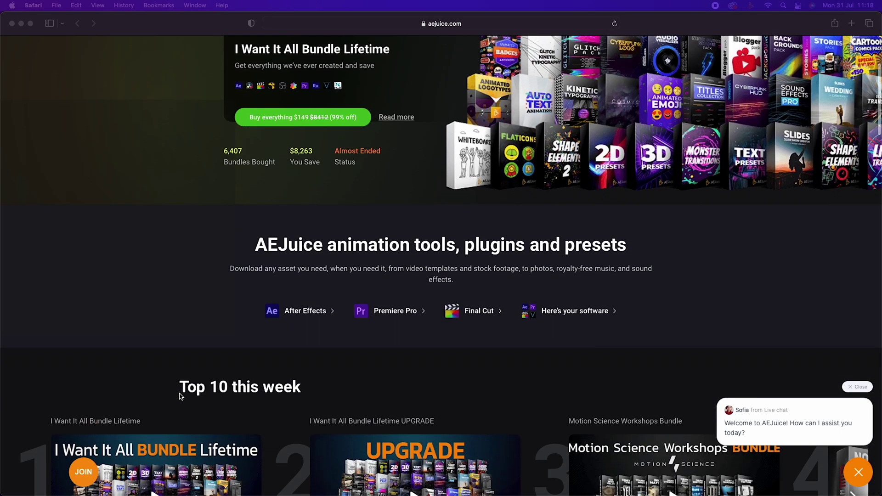
scroll(181, 396, up, 5)
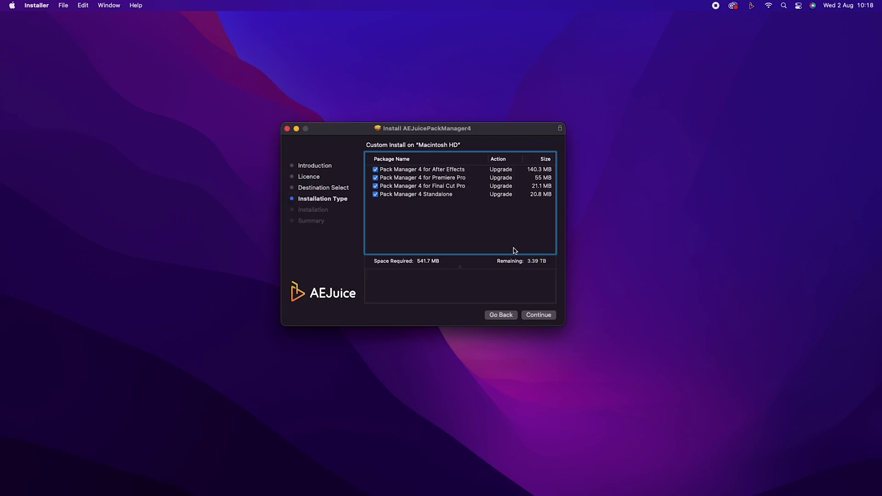
Step: Continue the AEJuice Pack Manager 4 installation with the After Effects, Premiere Pro, Final Cut Pro and Standalone packages selected
click(538, 315)
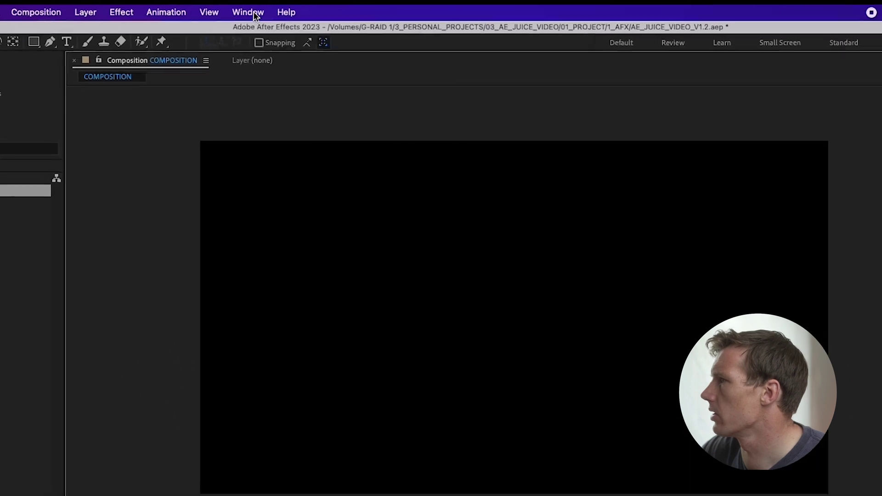
Step: Switch to After Effects, open AEJuice Pack Manager 4 and look through the purchased packs down to the free ones
click(250, 13)
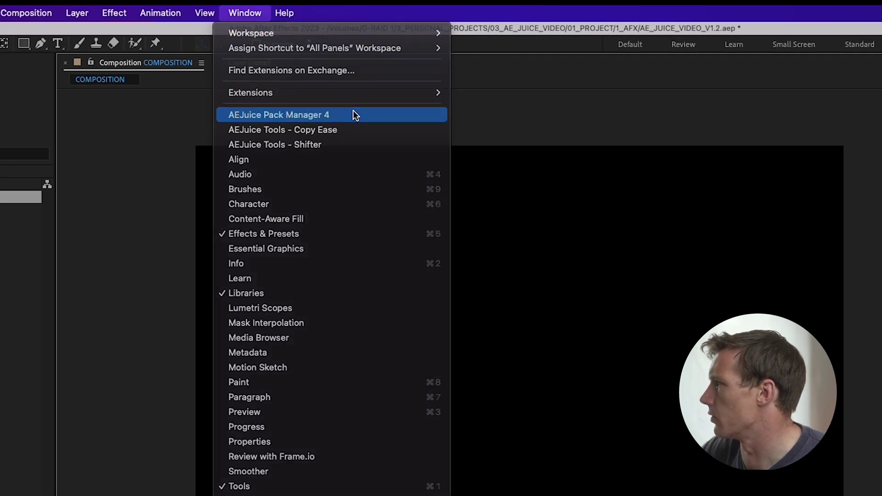
click(354, 114)
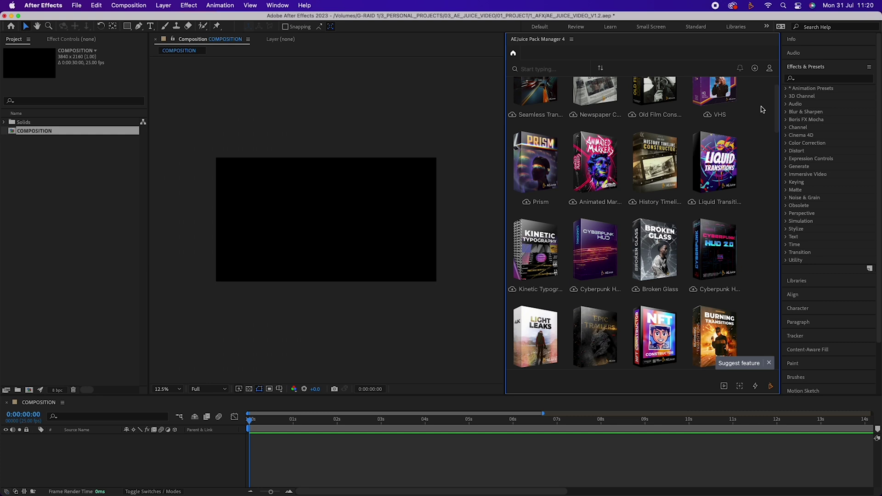
scroll(761, 109, down, 15)
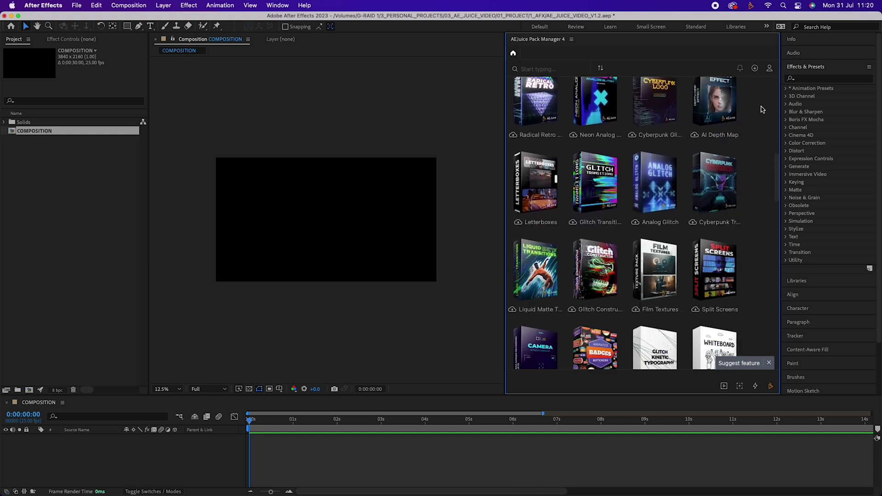
scroll(761, 110, down, 15)
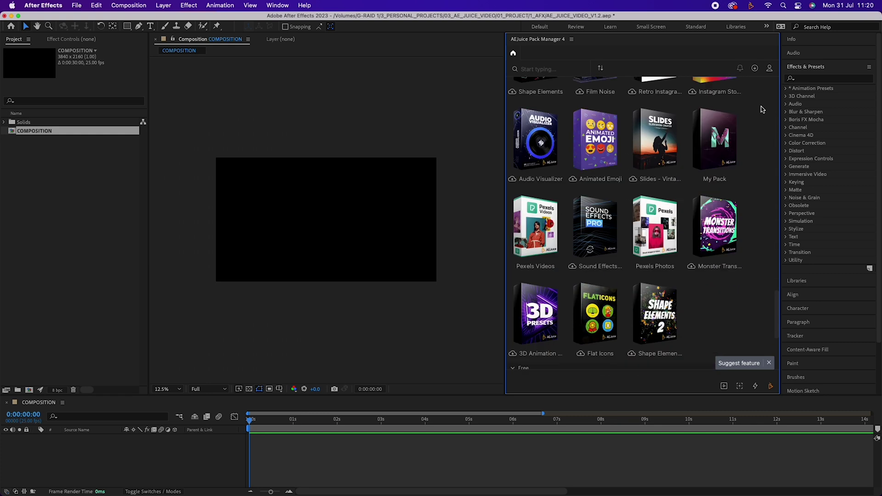
scroll(761, 109, down, 3)
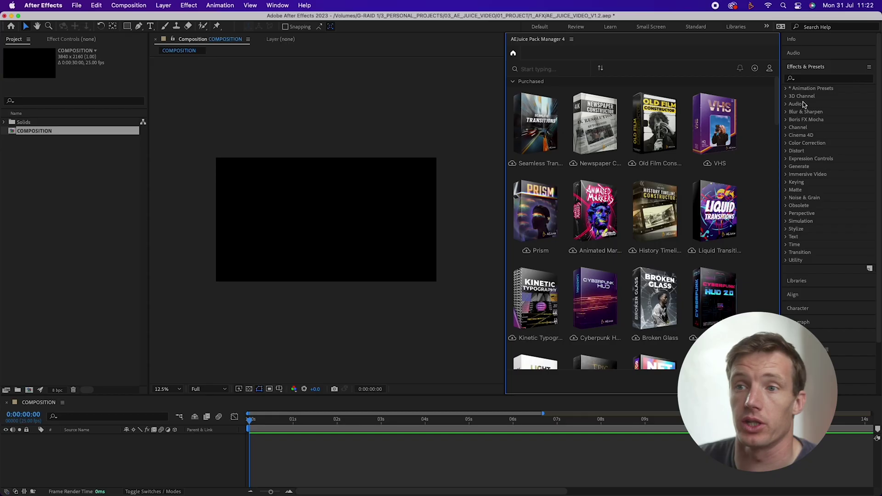
Step: Choose the AE_JUICE_LIBRARY folder as the storage location in the Pack Manager settings
click(770, 69)
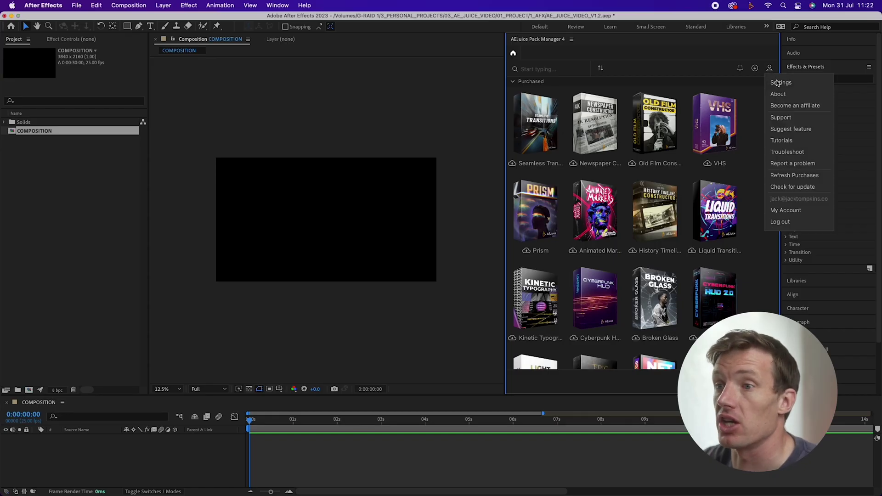
click(776, 83)
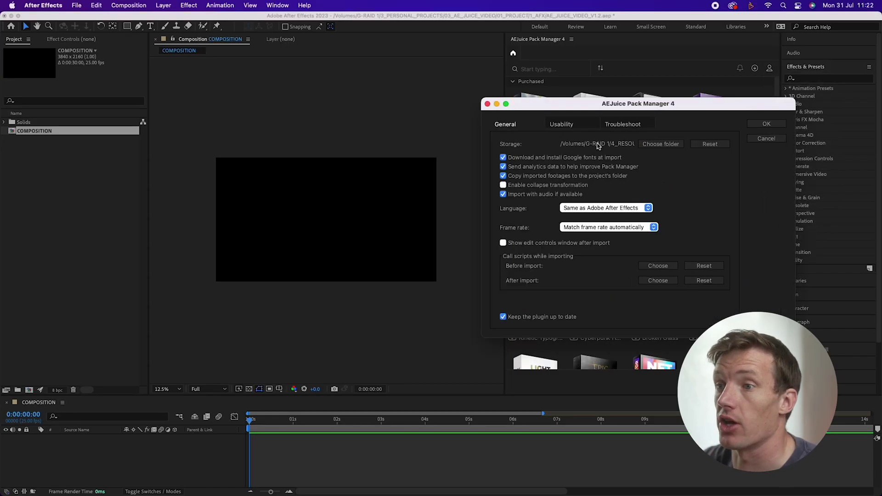
click(667, 145)
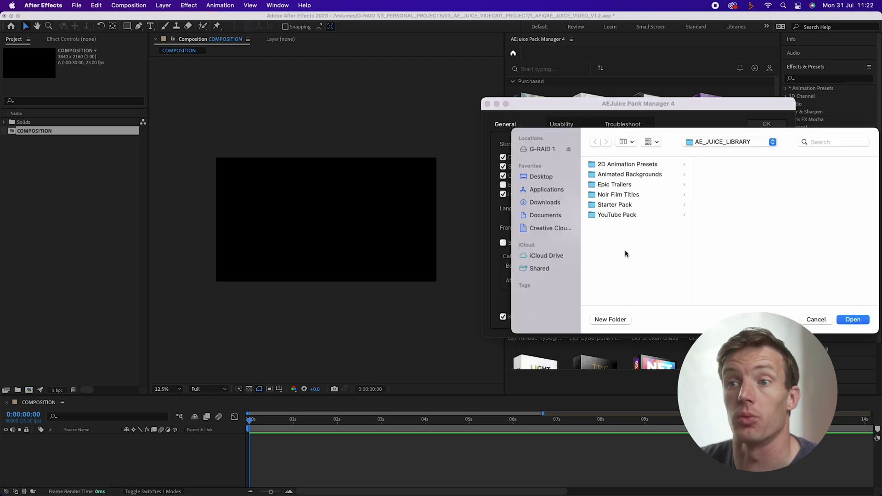
click(853, 320)
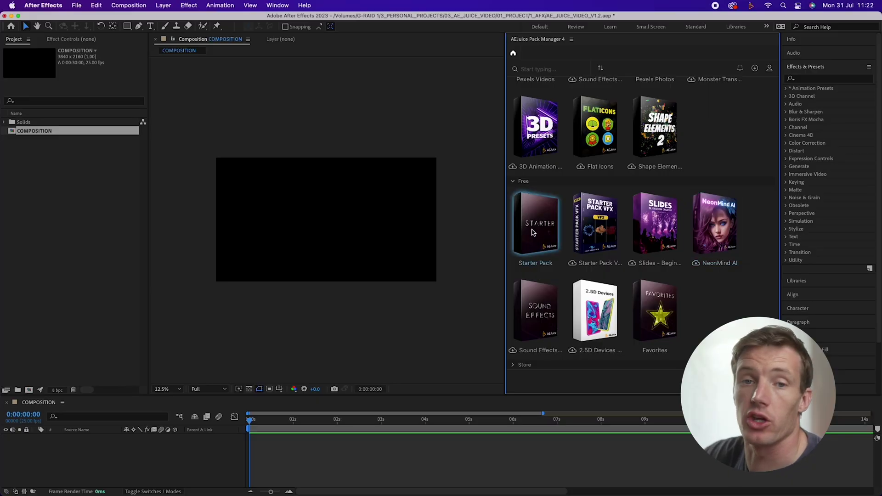
Step: Open the free Starter Pack and show its Shape Elements 2 category
click(532, 232)
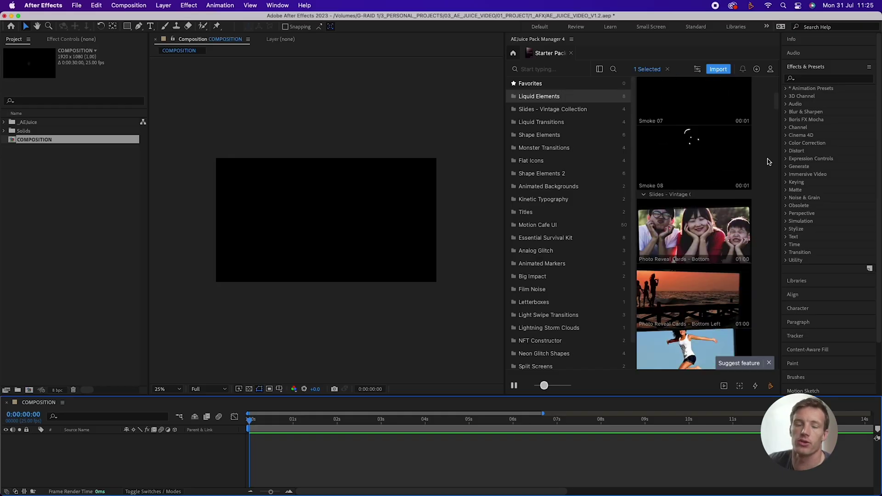
scroll(768, 162, down, 15)
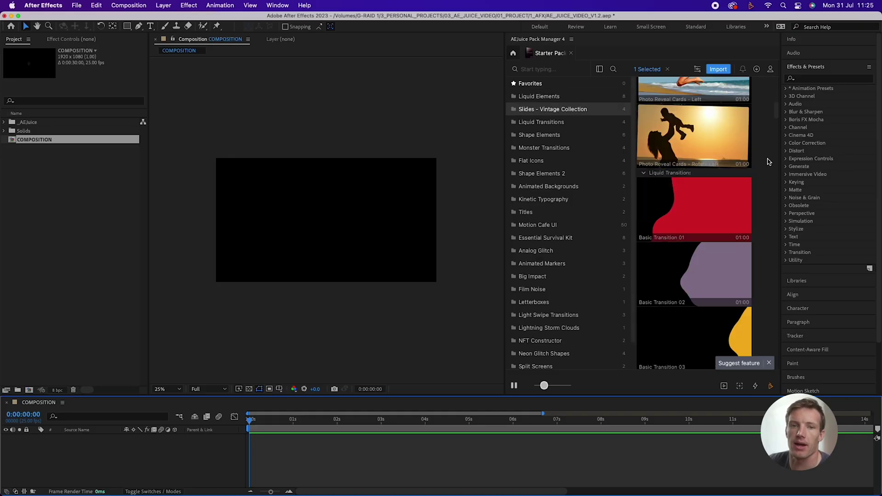
scroll(735, 142, up, 2)
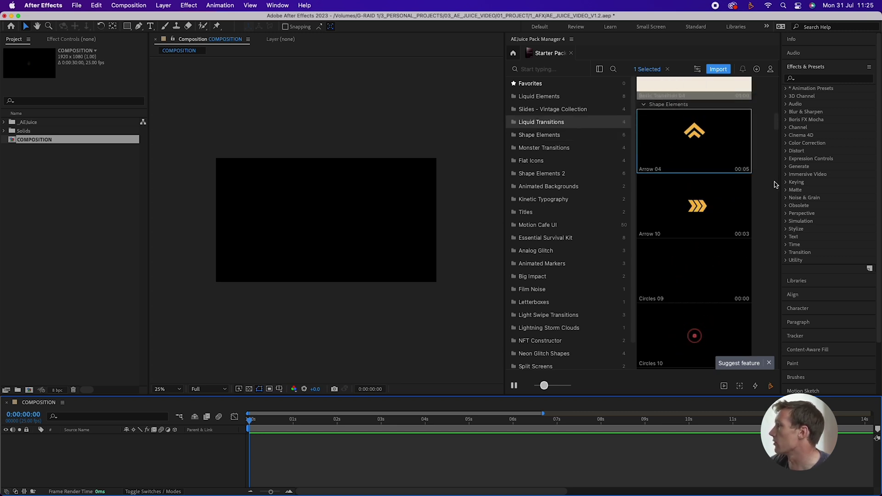
click(568, 175)
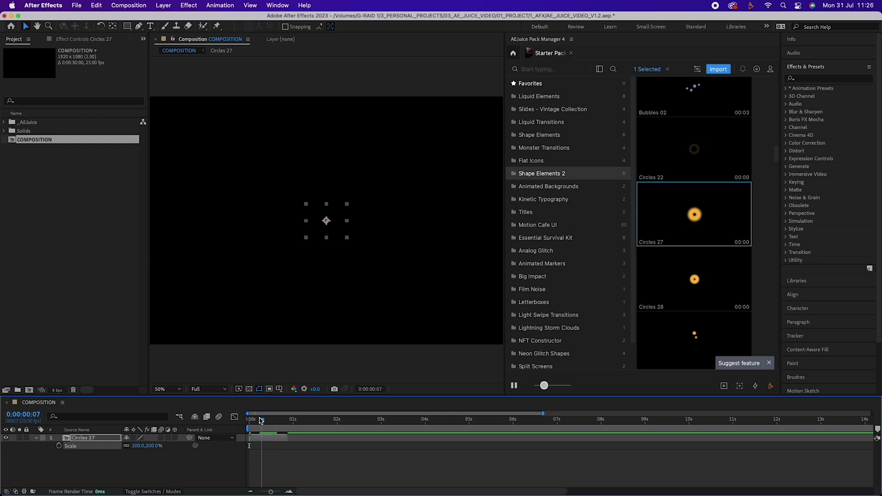
Step: Import Circles 22 from Shape Elements 2 into the composition and set its scale to 200%
double_click(710, 162)
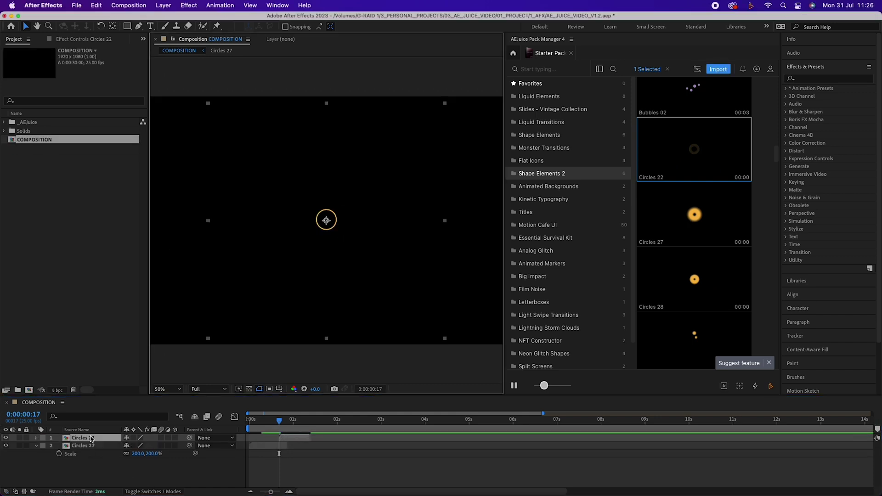
click(137, 446)
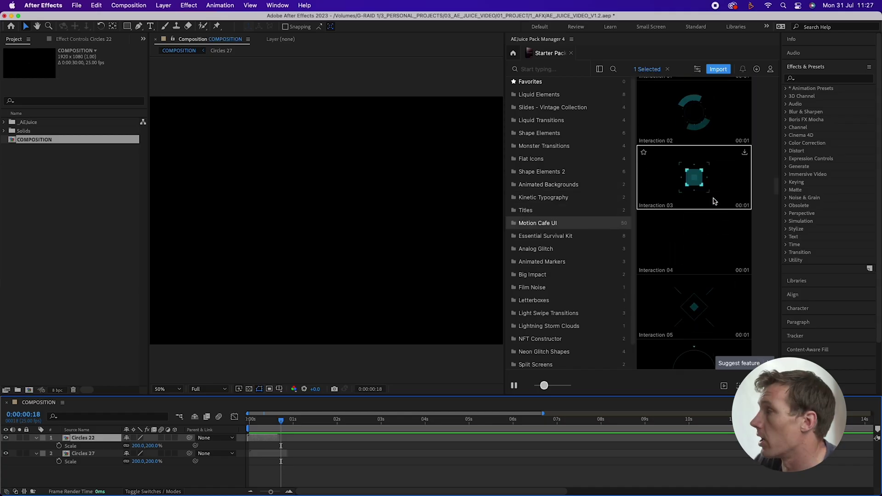
Step: Find Scope 01 in the Motion Cafe UI category and import it into the composition
scroll(714, 201, down, 1)
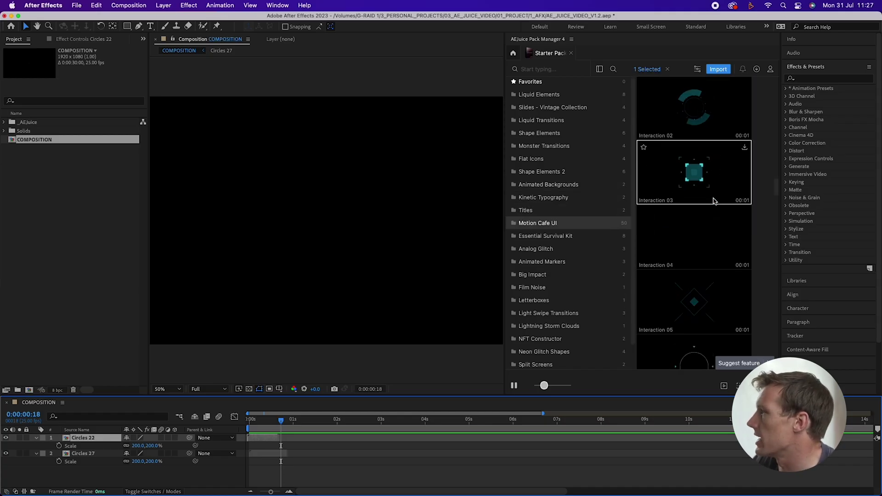
scroll(715, 200, down, 5)
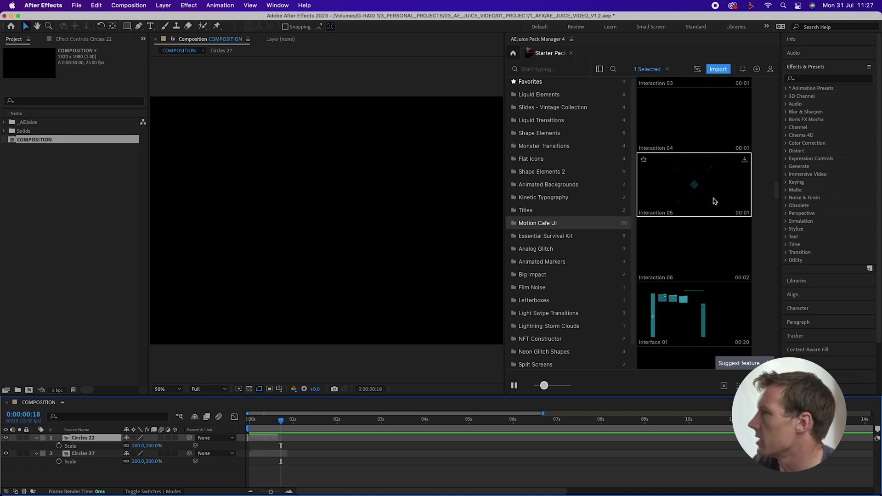
scroll(714, 201, down, 6)
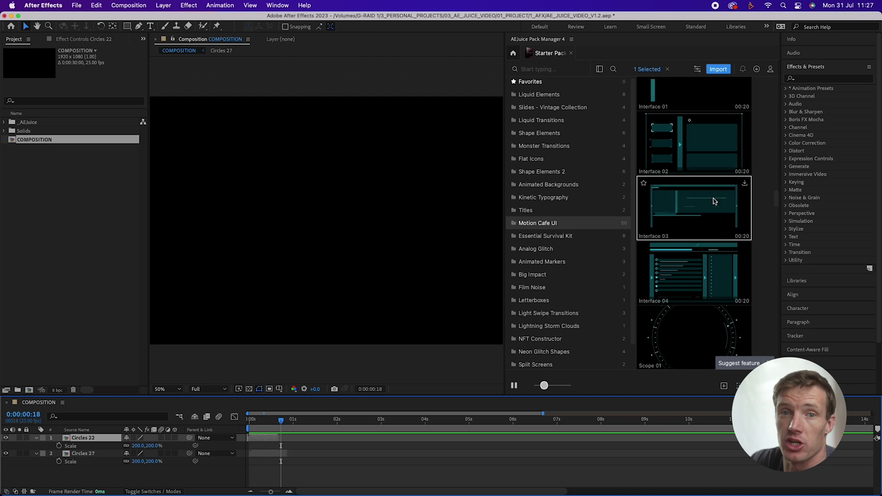
scroll(714, 197, down, 6)
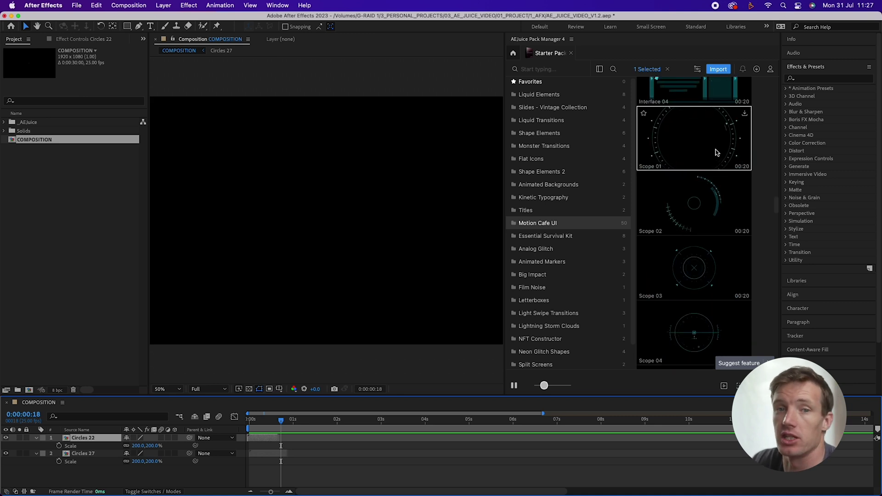
double_click(715, 153)
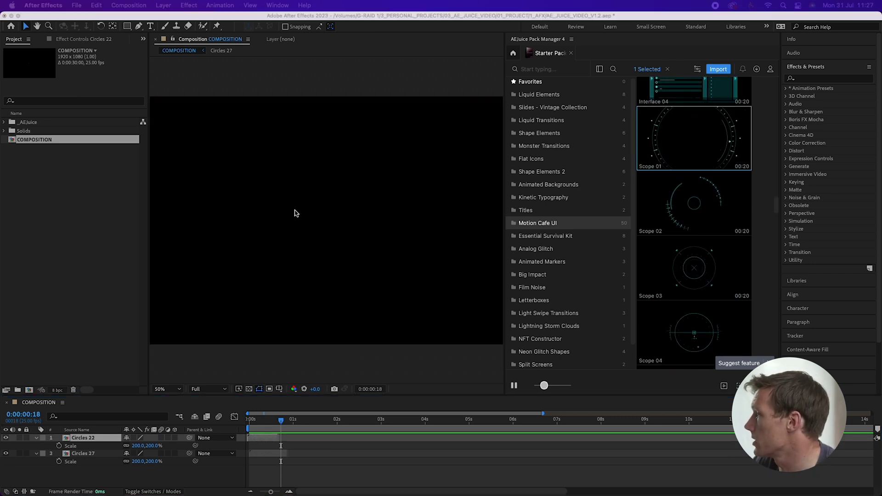
Step: Place the Scope 01 layer beneath both circle layers at 200% scale and preview the animation
mouse_move(290, 425)
mouse_down()
mouse_move(307, 426)
mouse_move(313, 437)
mouse_move(280, 436)
mouse_up()
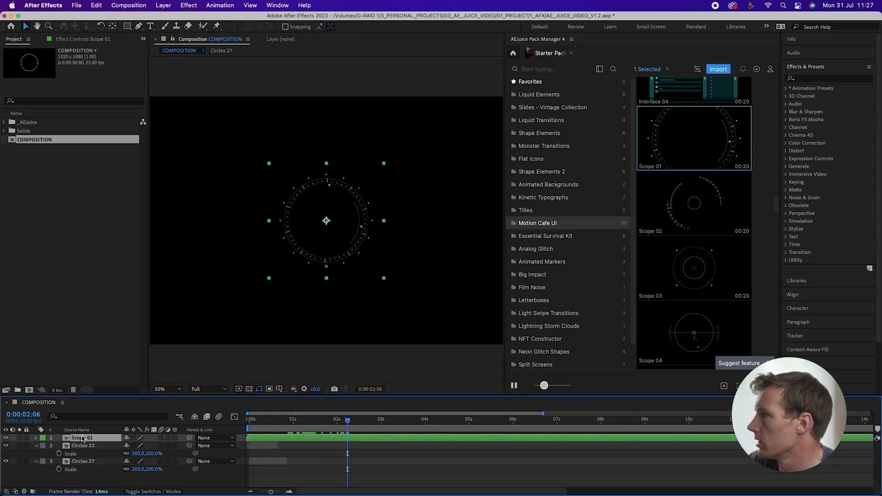
drag(347, 420, 294, 419)
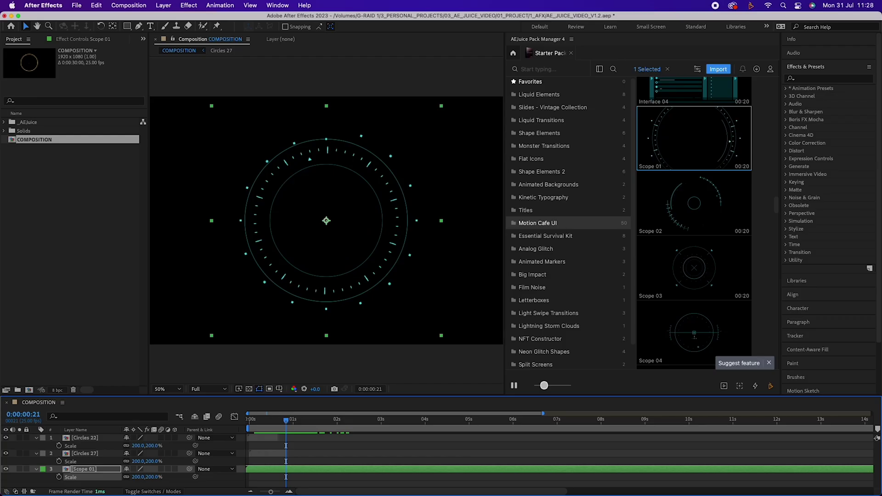
key(space)
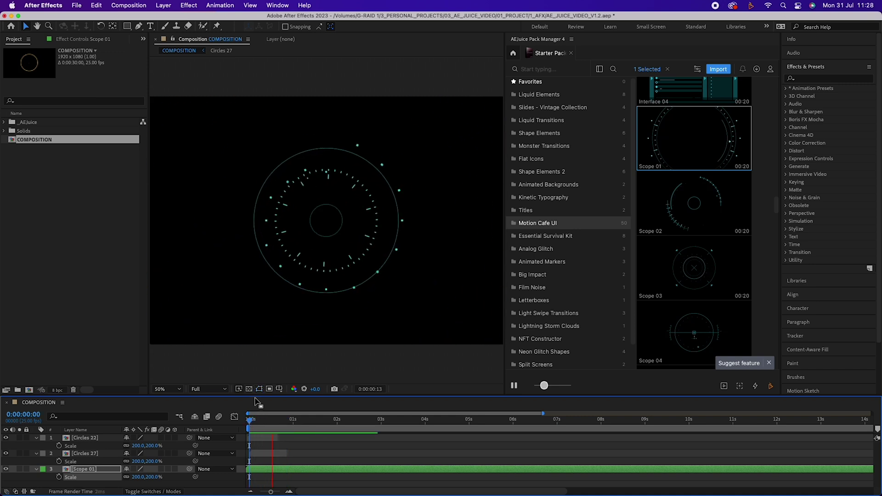
key(space)
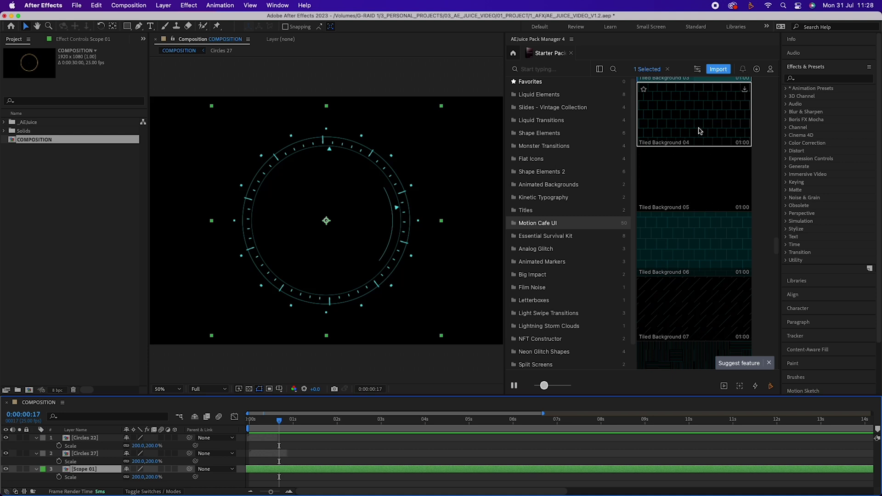
Step: Import Tiled Background 04 beneath the circle layers, reduce its opacity to 20% and preview the result
double_click(702, 121)
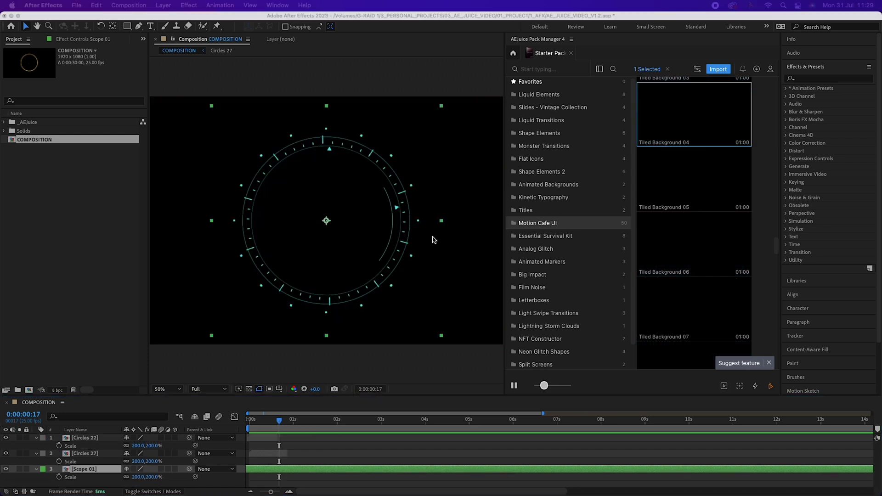
click(299, 422)
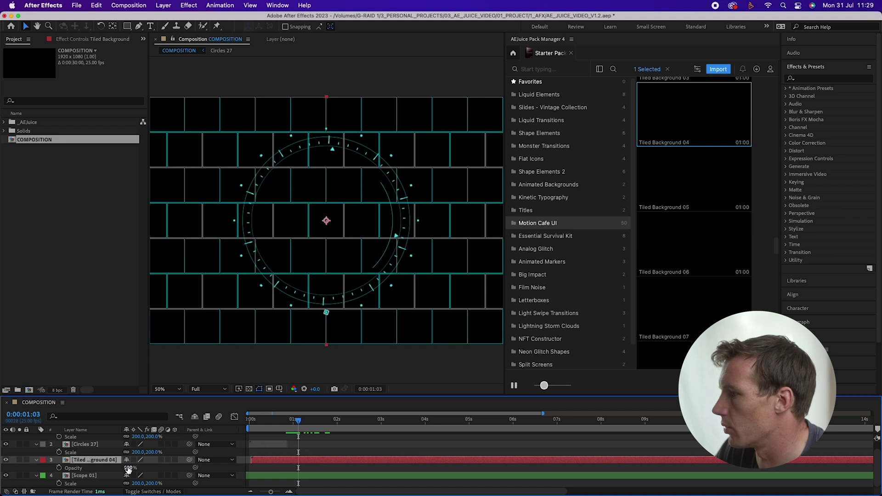
drag(129, 468, 93, 468)
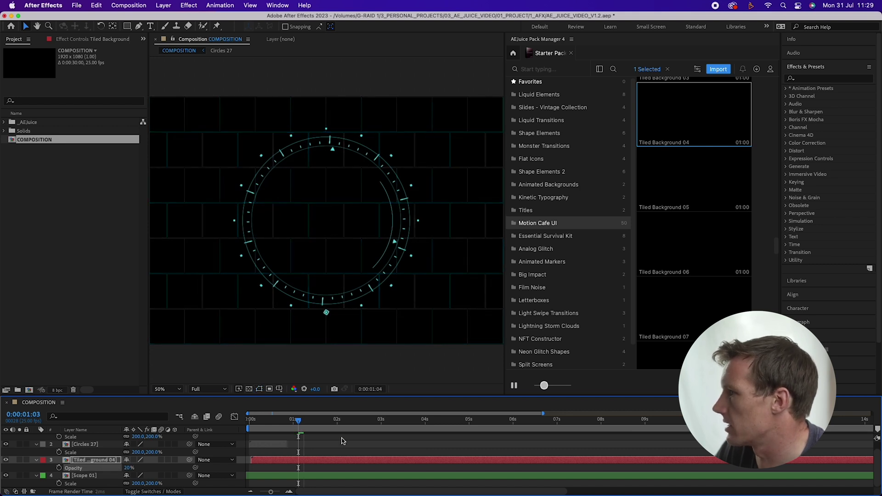
key(space)
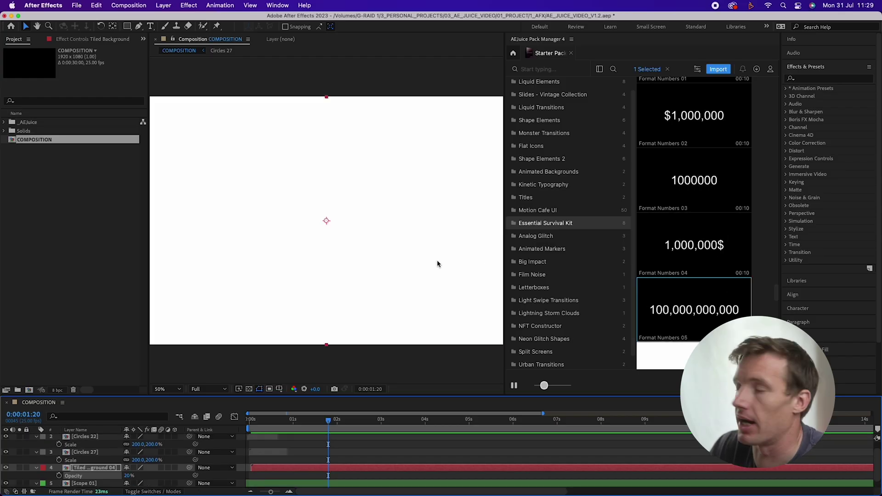
Step: Place Format Numbers 05 from the Essential Survival Kit directly above the tiled background layer and scrub through its count
key(super+z)
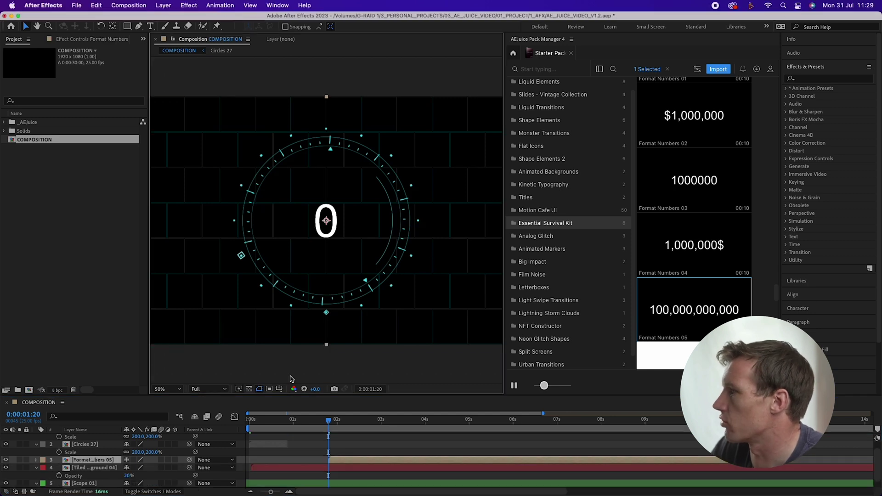
drag(334, 423, 381, 423)
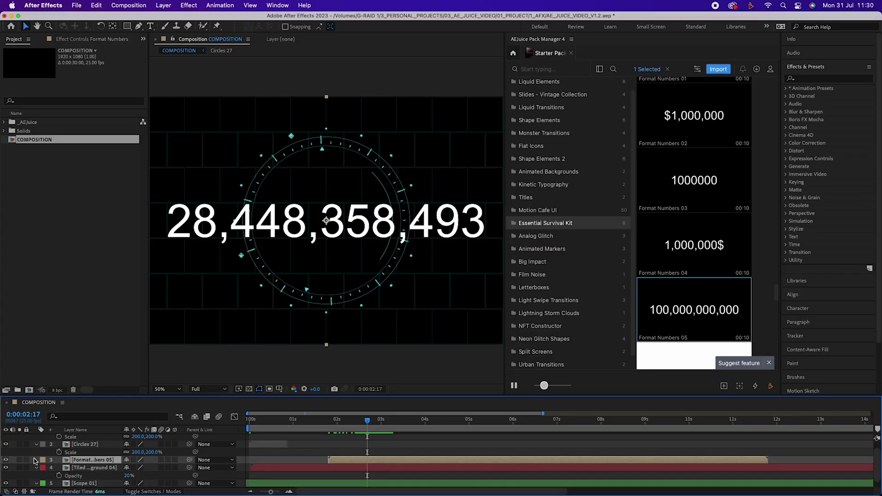
Step: Open the Format Numbers 05 composition and reveal the slider keyframes of the number layer's Number effect
scroll(35, 461, down, 1)
double_click(92, 453)
drag(322, 422, 326, 422)
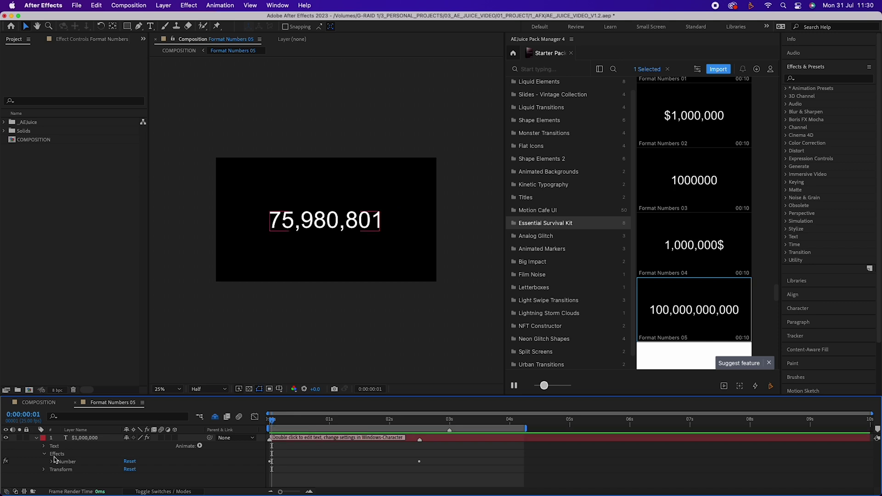
key(Return)
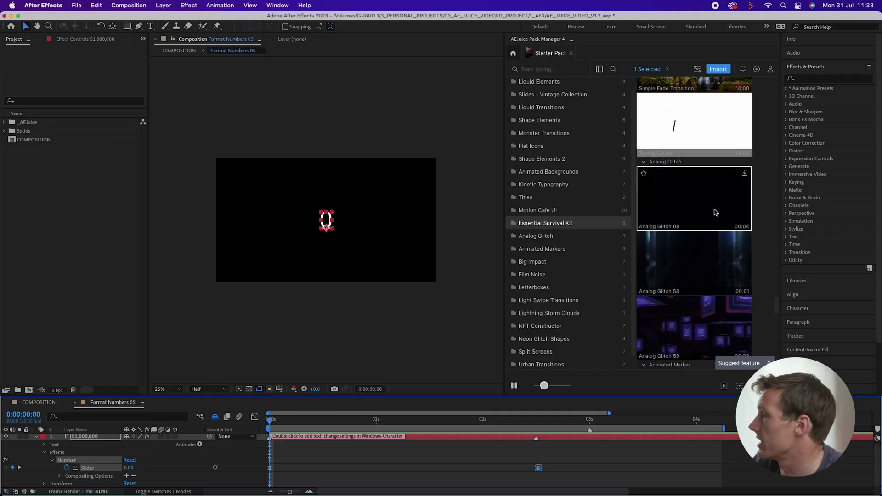
Step: Look through the Analog Glitch, Animated Markers and Big Impact elements of the Starter Pack
scroll(715, 212, down, 5)
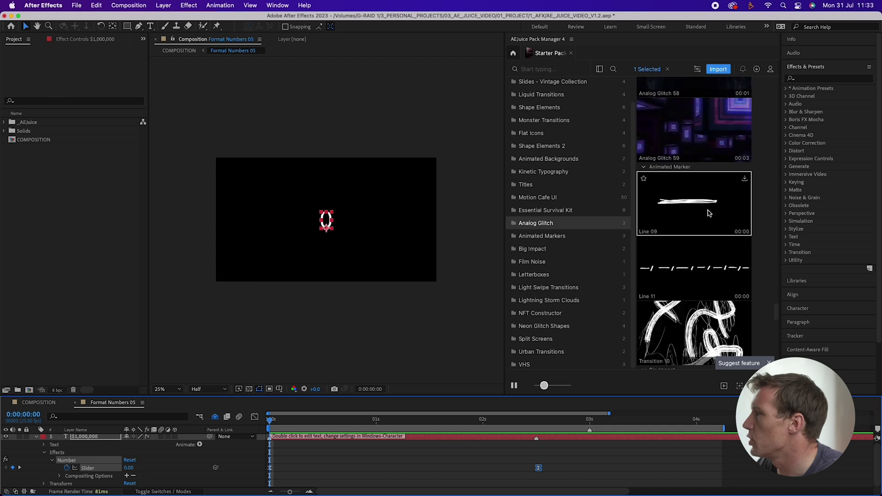
scroll(708, 212, down, 2)
scroll(708, 213, down, 2)
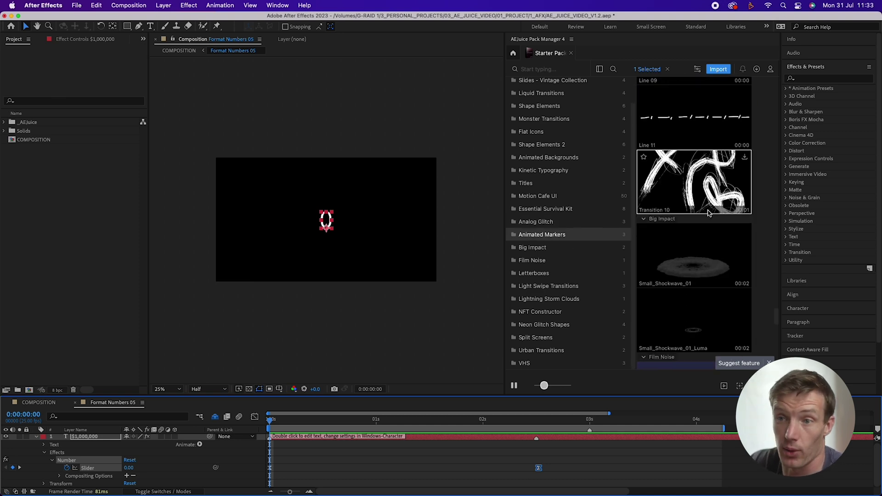
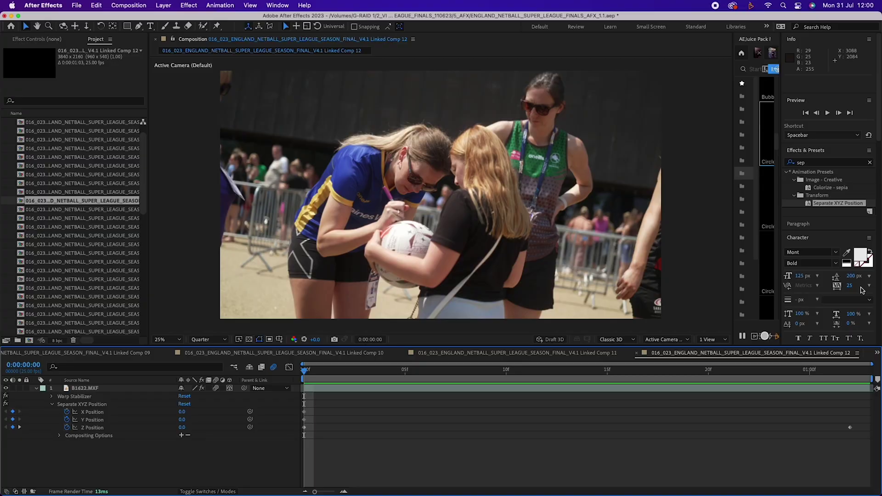
Step: In the netball project's Linked Comp 12, add Line 09 above the footage and adjust its scale and position
key(space)
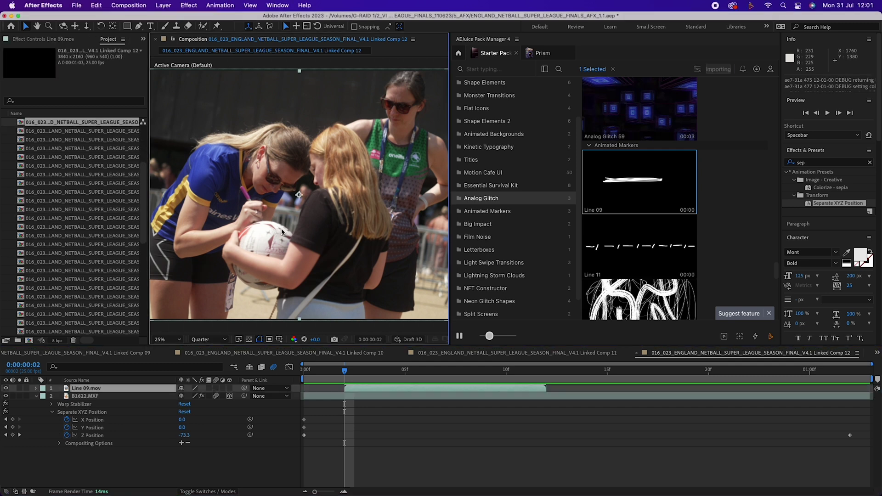
drag(450, 177, 734, 177)
key(s)
drag(200, 395, 237, 396)
key(p)
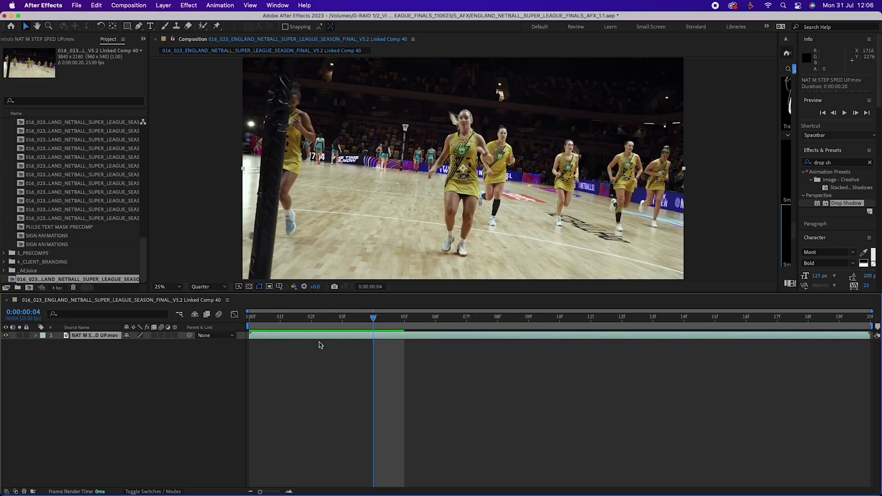
Step: Keyframe the shoe mask with 70-pixel feather and opacity from 0% at frame 10 to 100% at frame 13, and import Small_Shockwave_01_Luma
key(space)
key(comma)
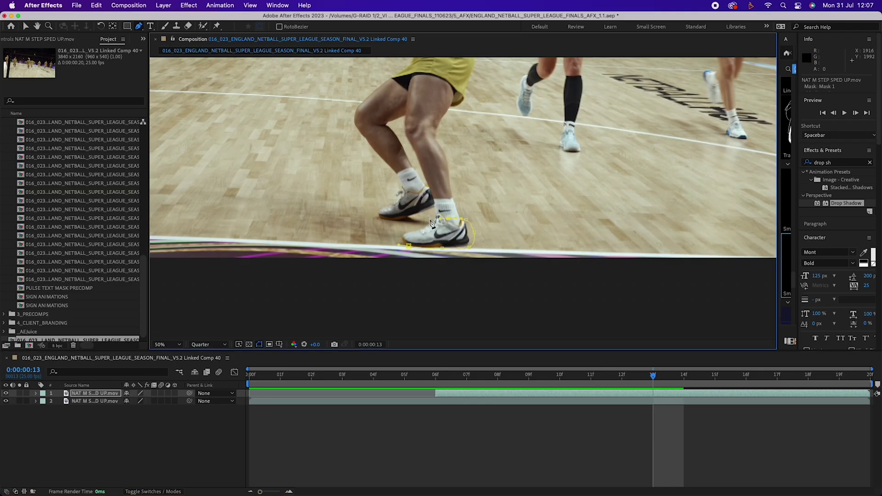
key(m)
key(m)
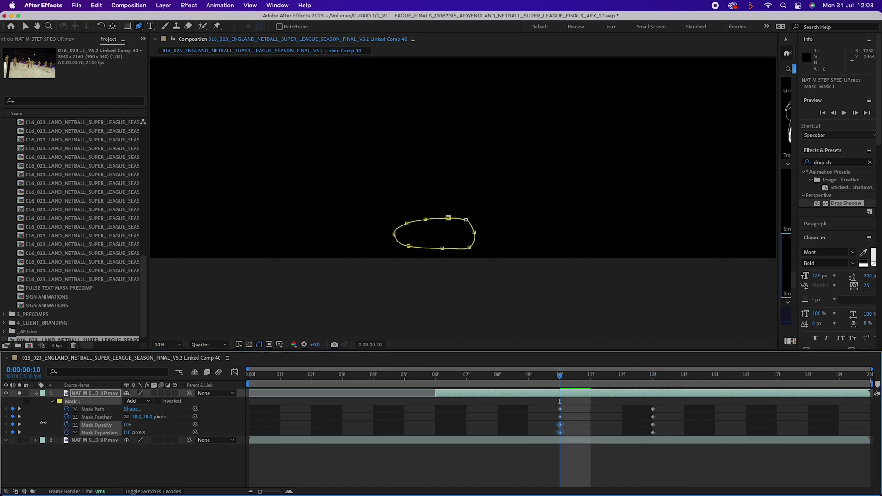
key(space)
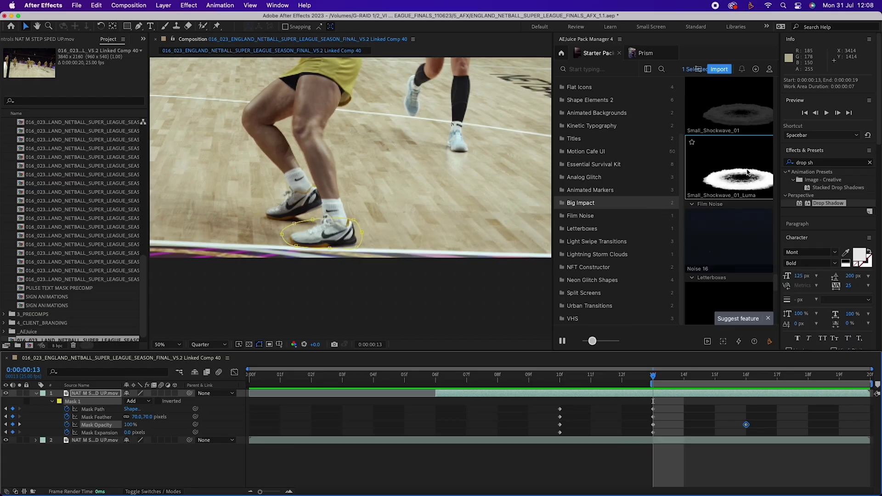
double_click(747, 172)
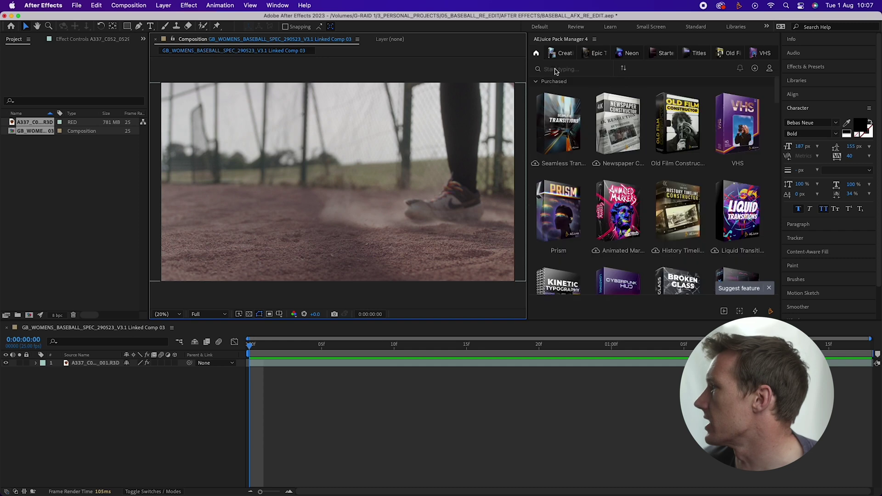
Step: In the baseball project, browse the purchased and free packs and download the Seamless Transitions pack
scroll(657, 165, down, 3)
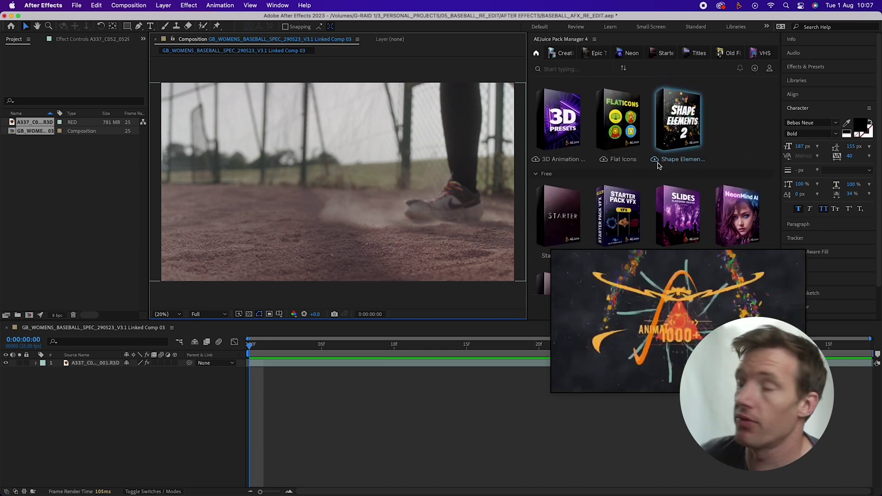
scroll(657, 166, down, 10)
scroll(658, 165, down, 10)
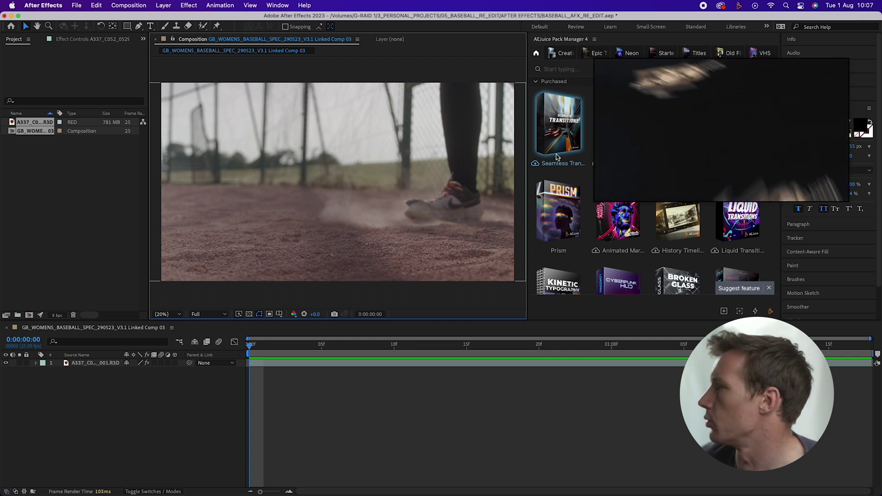
click(535, 163)
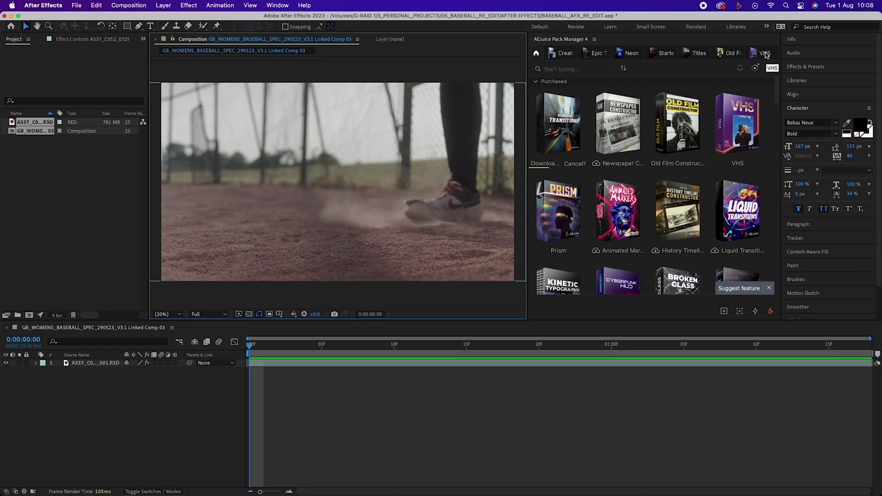
Step: View the VHS pack's presets and close the surplus open packs
click(765, 53)
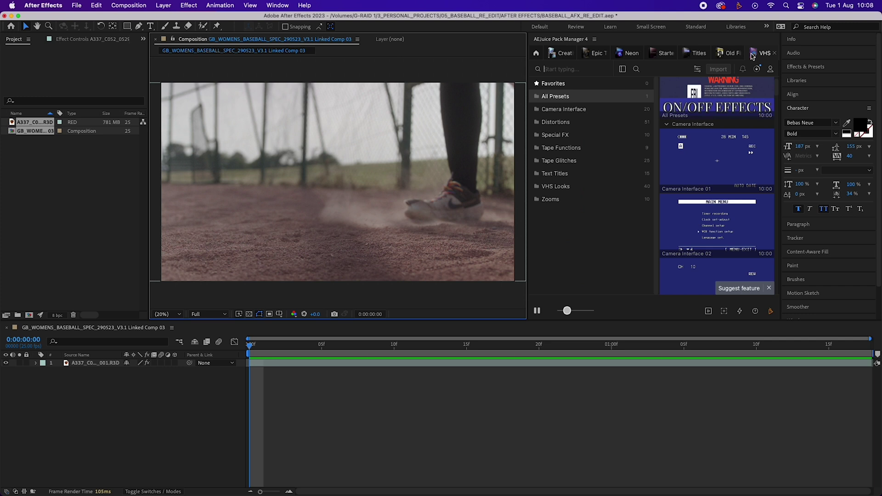
click(774, 54)
click(724, 54)
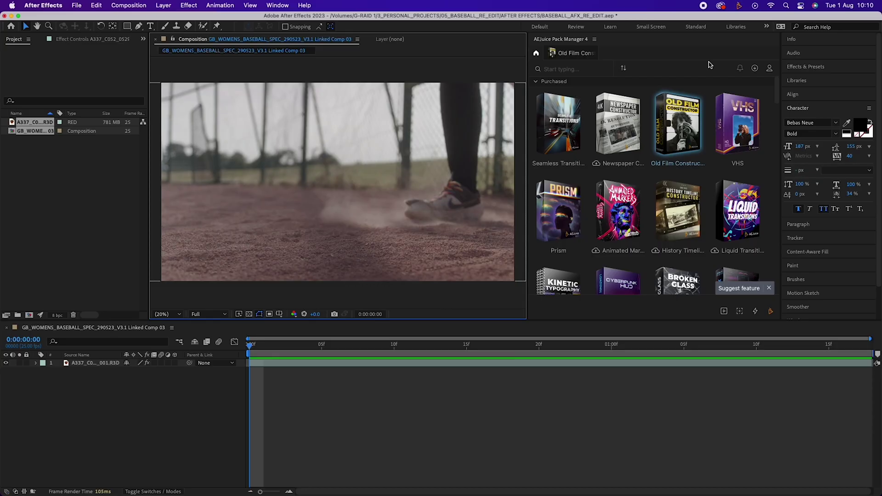
Step: Open the Old Film Constructor pack and import a film frame from the Film Frames 16x9 category over the baseball footage
click(678, 132)
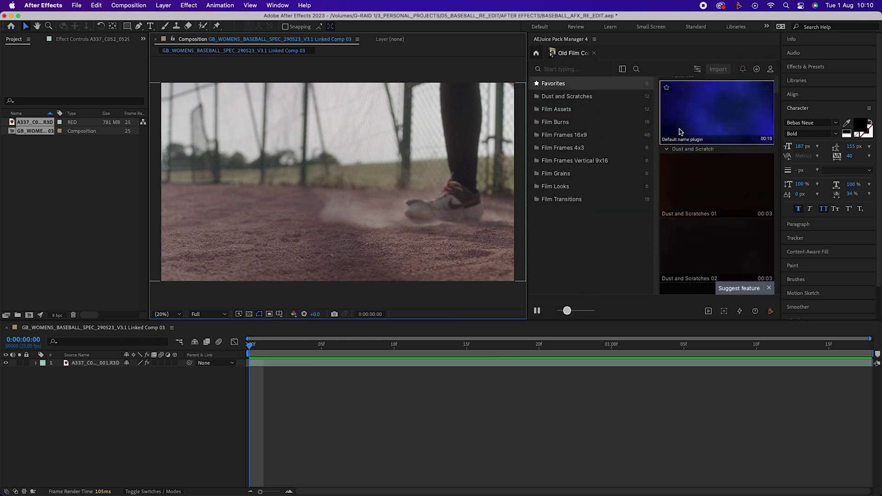
drag(298, 349, 351, 348)
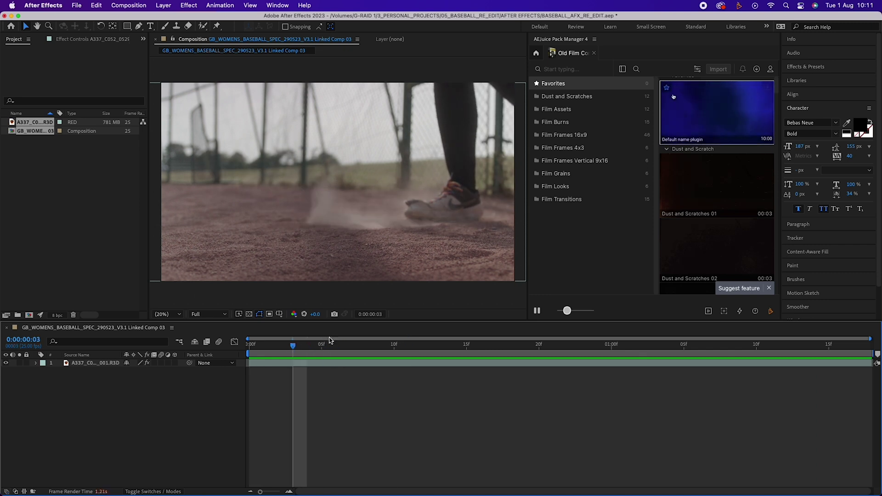
scroll(742, 158, down, 15)
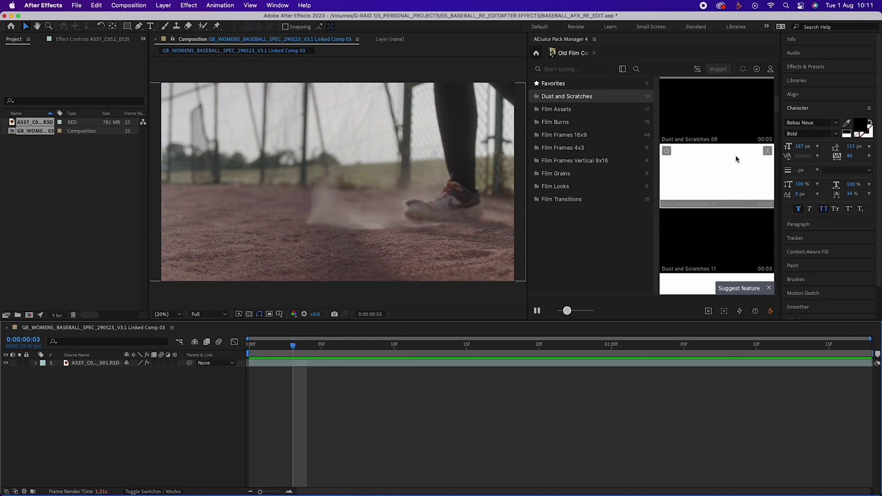
click(603, 136)
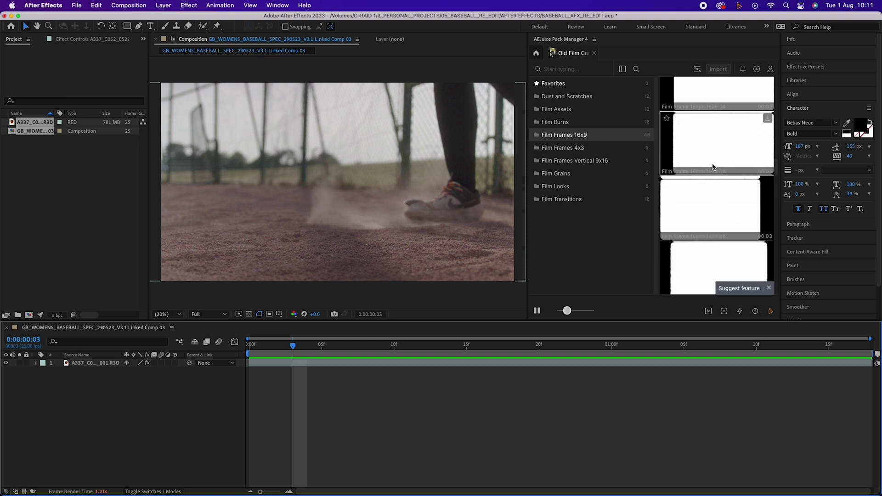
double_click(728, 162)
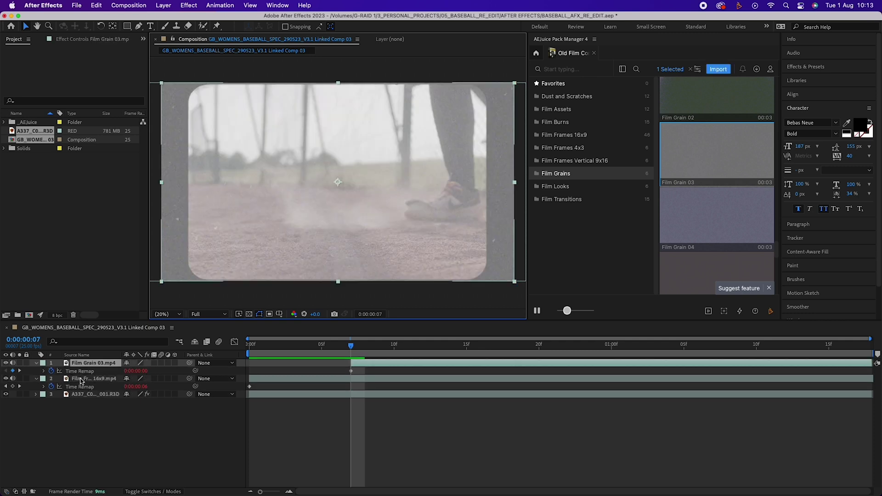
Step: Place the Film Grain 03 layer beneath the film frame from the composition start, blended as Screen at 25% opacity
drag(90, 366, 88, 392)
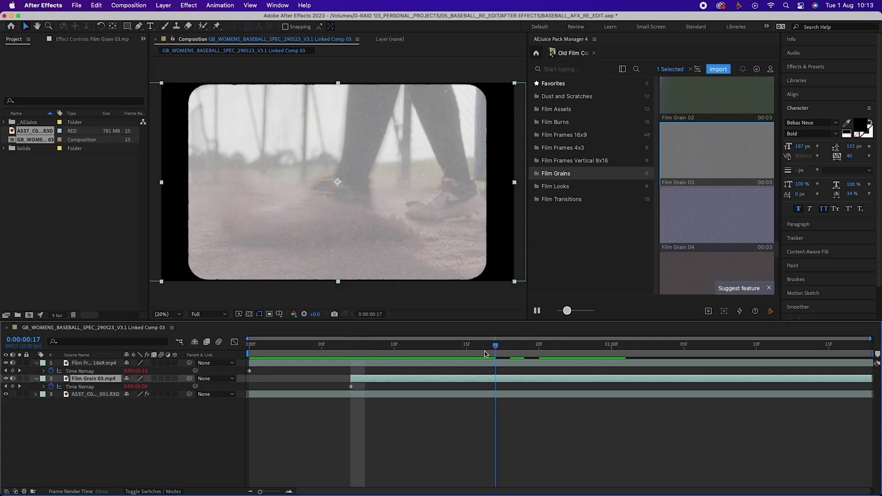
drag(418, 378, 374, 384)
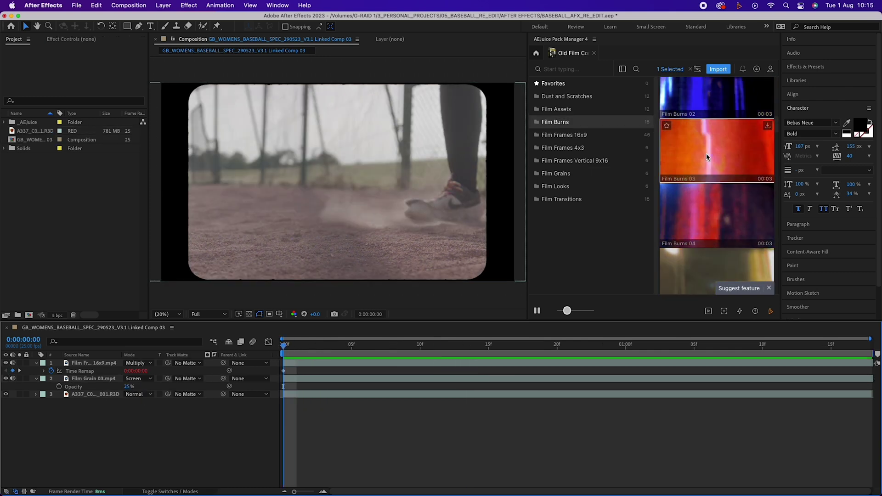
Step: Browse the Film Burns category and import Film Burns 03 into the composition
scroll(706, 156, down, 4)
scroll(706, 156, down, 8)
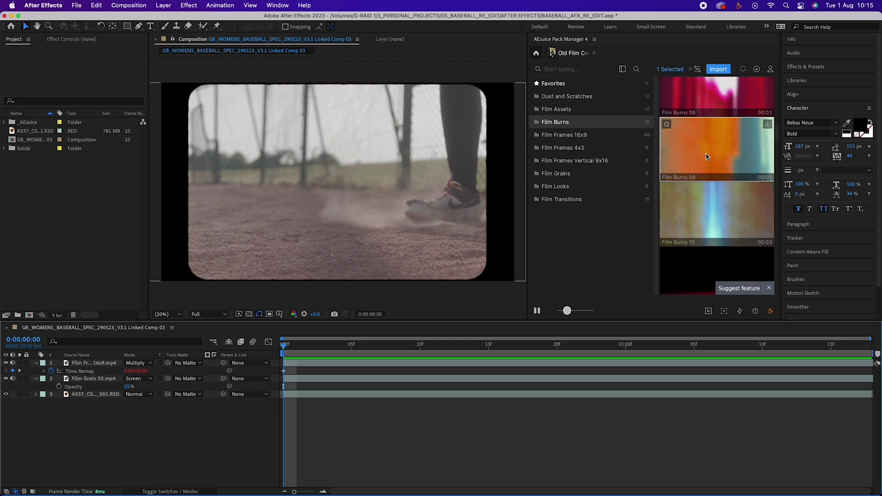
scroll(706, 157, down, 3)
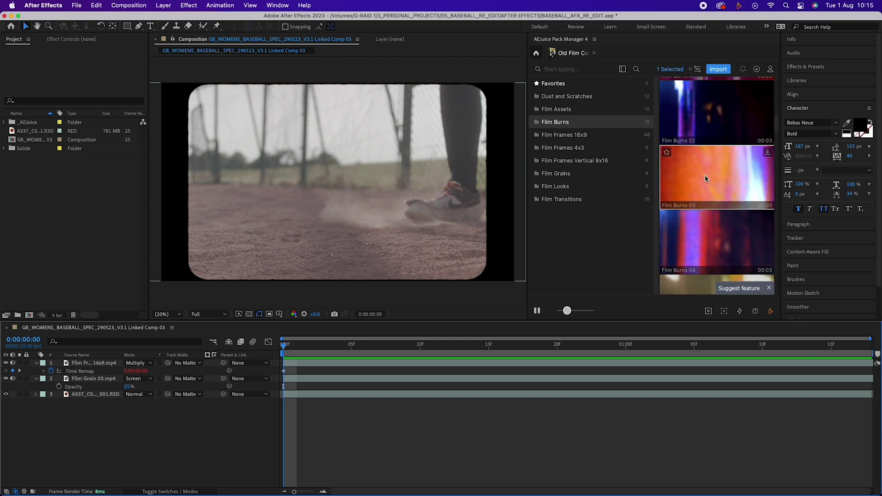
double_click(706, 179)
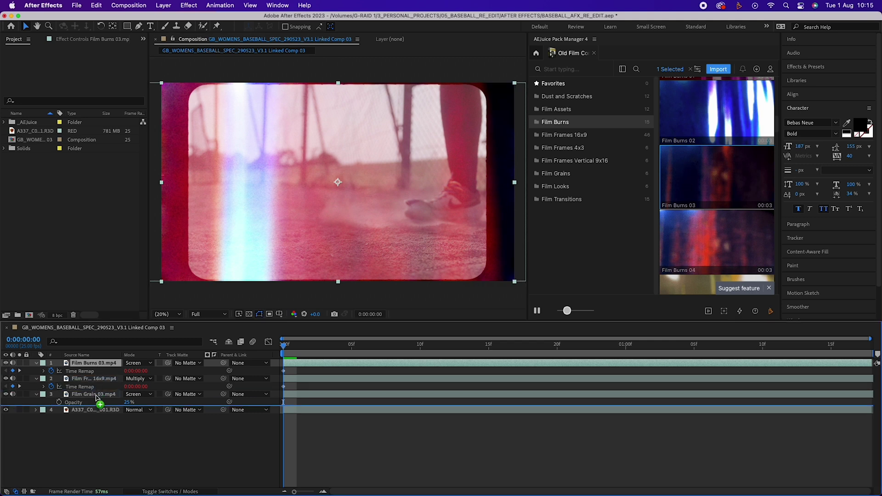
Step: Place Film Burns 03 beneath the film grain layer, keyframe its opacity starting from 1%, and preview the result
drag(96, 395, 96, 398)
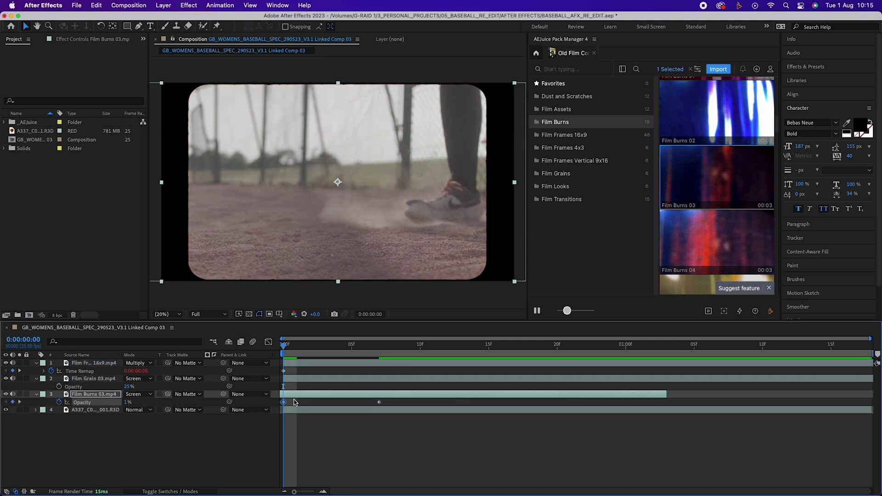
key(space)
key(space)
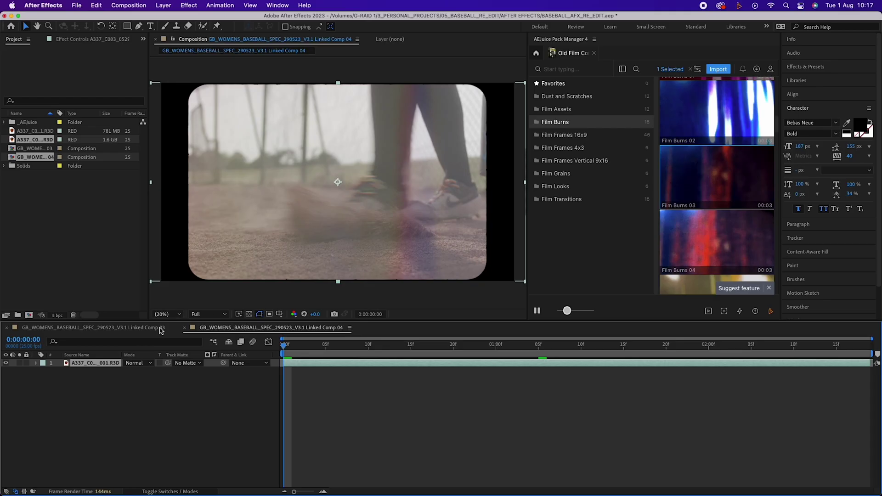
Step: In the baseball Linked Comp 04, open the VHS pack and import Distortion 31 from the Distortions category
click(160, 329)
click(235, 329)
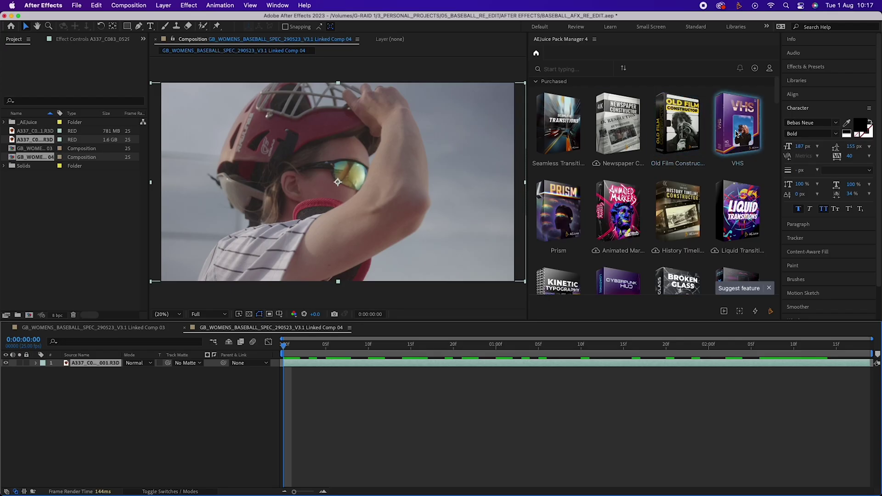
click(738, 115)
click(563, 109)
click(555, 122)
scroll(697, 156, down, 20)
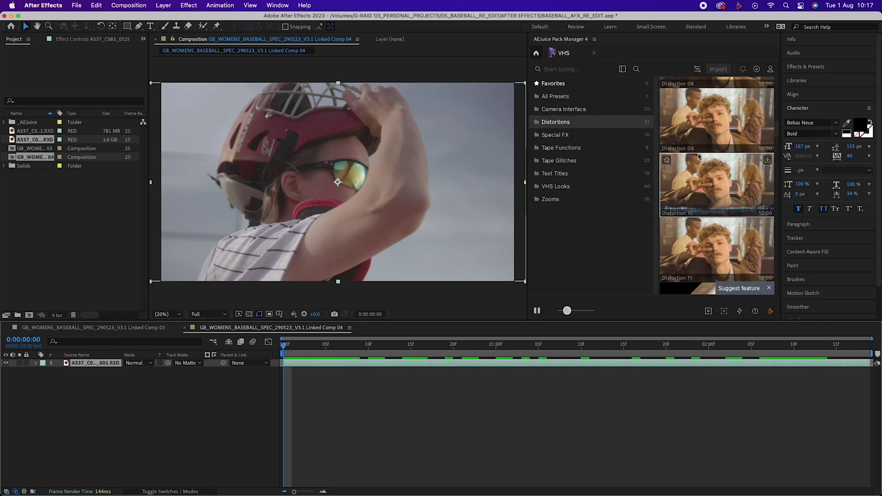
scroll(697, 156, up, 8)
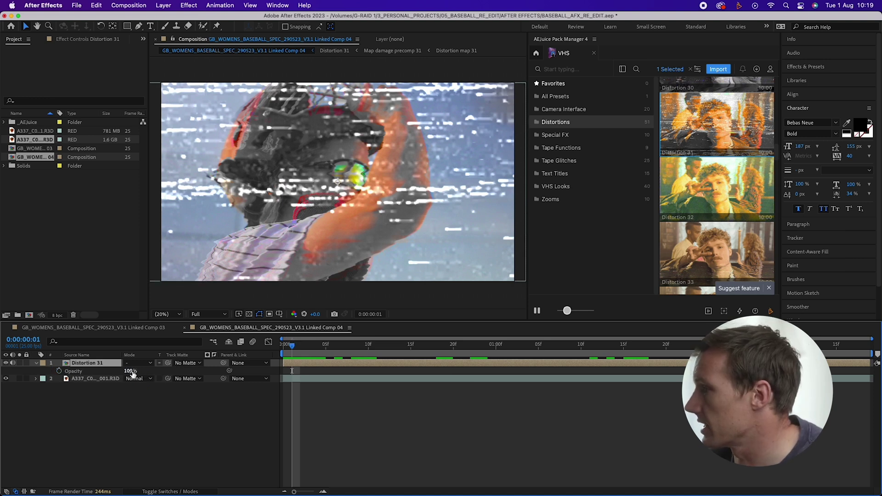
Step: Set the Distortion 31 layer's opacity to 25% and check the effect at another point in the clip
click(157, 419)
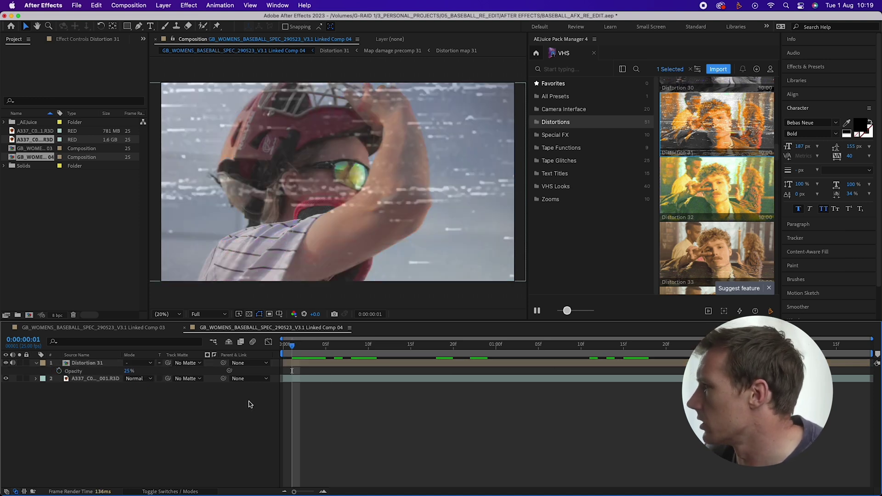
click(401, 352)
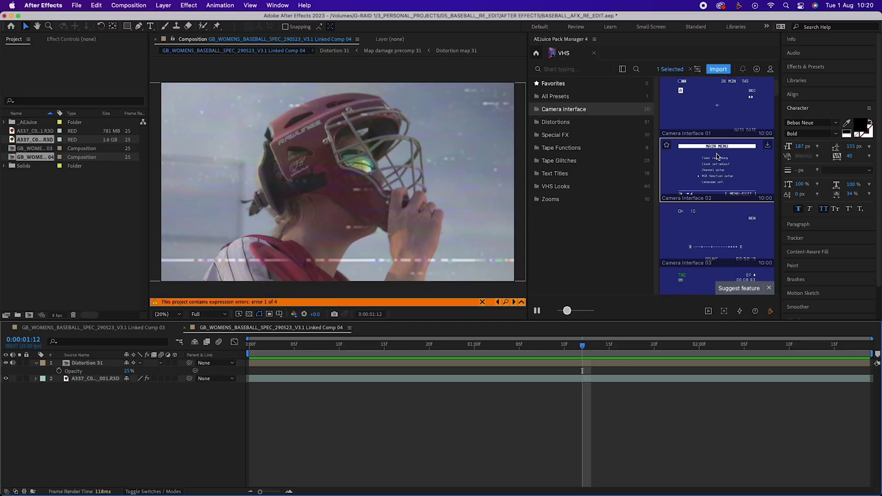
Step: Add Camera Interface 04 from the VHS pack's Camera Interface category as the uppermost layer
scroll(718, 156, down, 3)
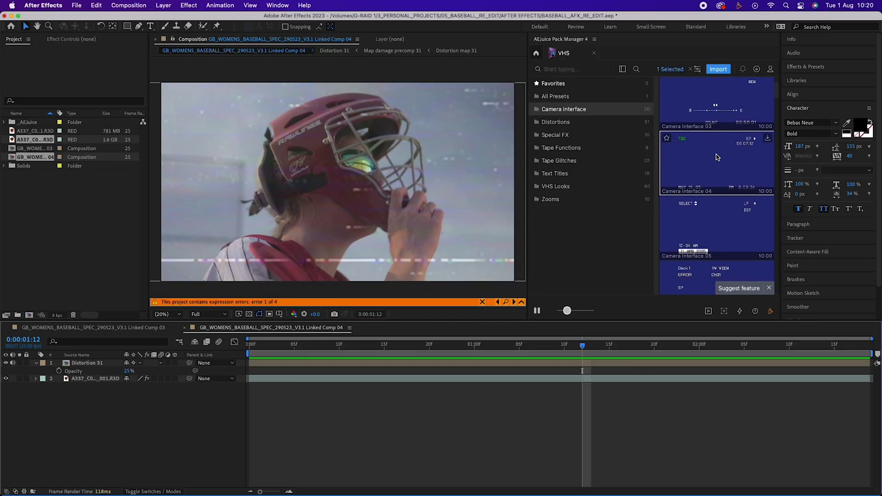
drag(733, 158, 322, 295)
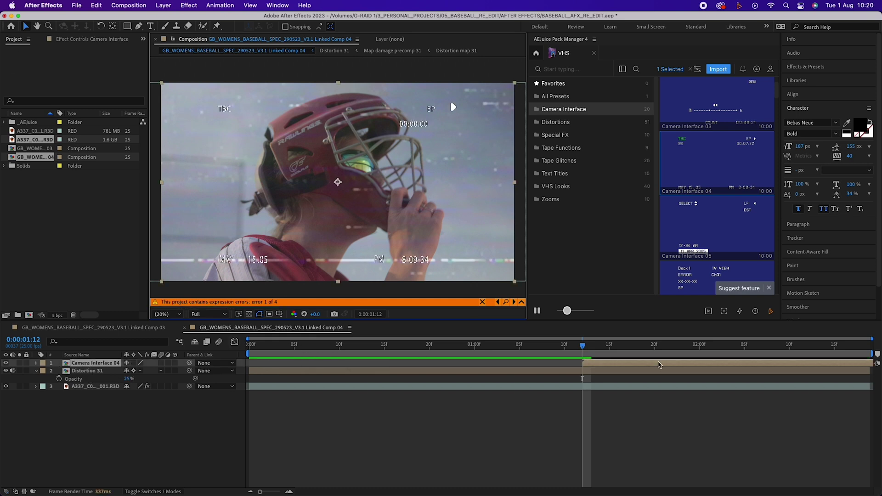
Step: Shift the Camera Interface 04 layer to start at the beginning of the composition and check the overlay further along
drag(285, 355, 532, 359)
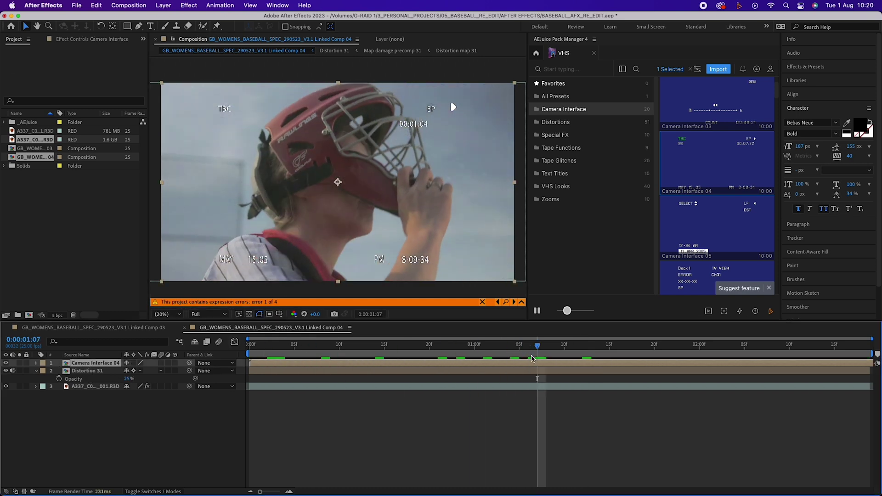
Step: Browse the VHS pack's Zooms category and import the Zoom 05 preset
click(556, 199)
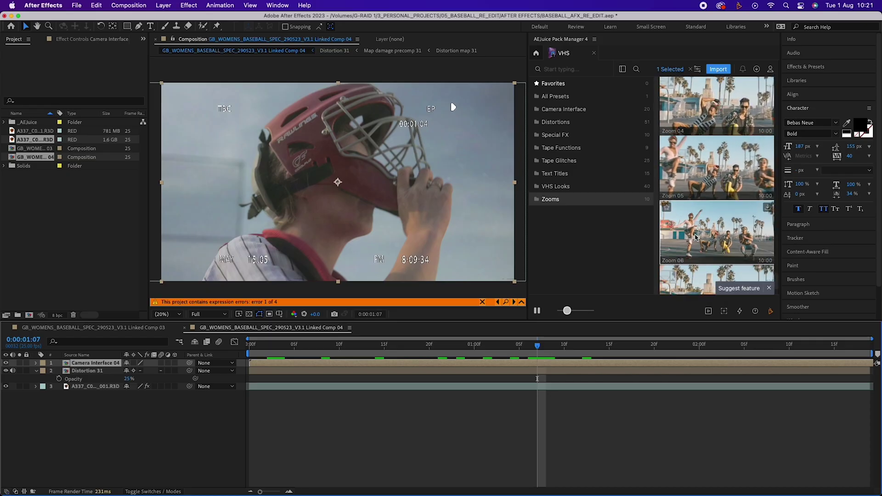
scroll(694, 237, down, 5)
scroll(694, 237, up, 5)
scroll(695, 237, up, 2)
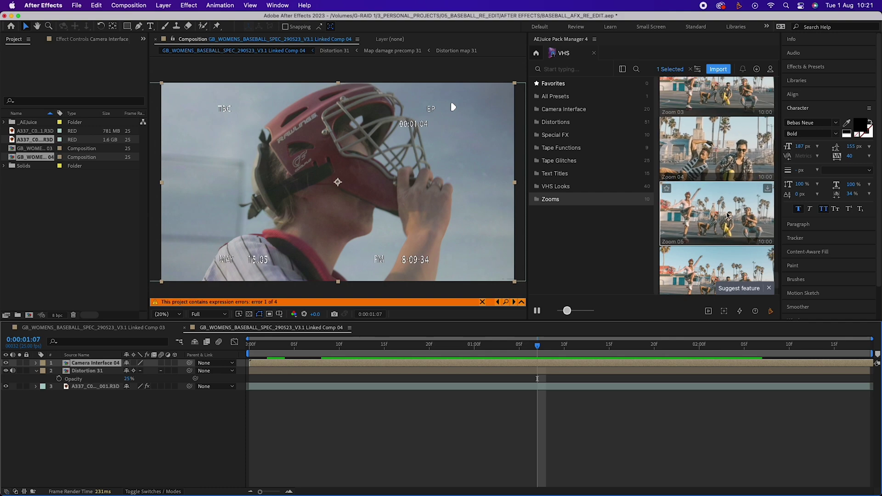
double_click(702, 228)
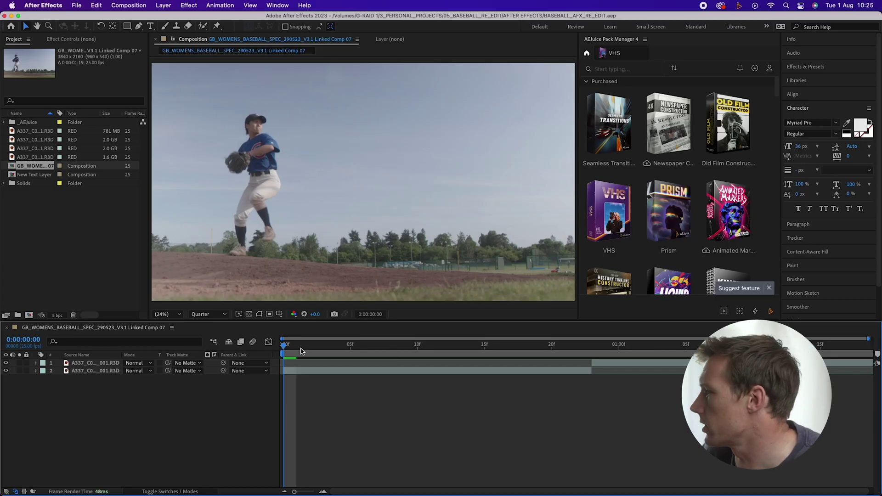
Step: In the baseball Linked Comp 07, review the cut between the two clips and open the Seamless Transitions pack
drag(566, 347, 696, 347)
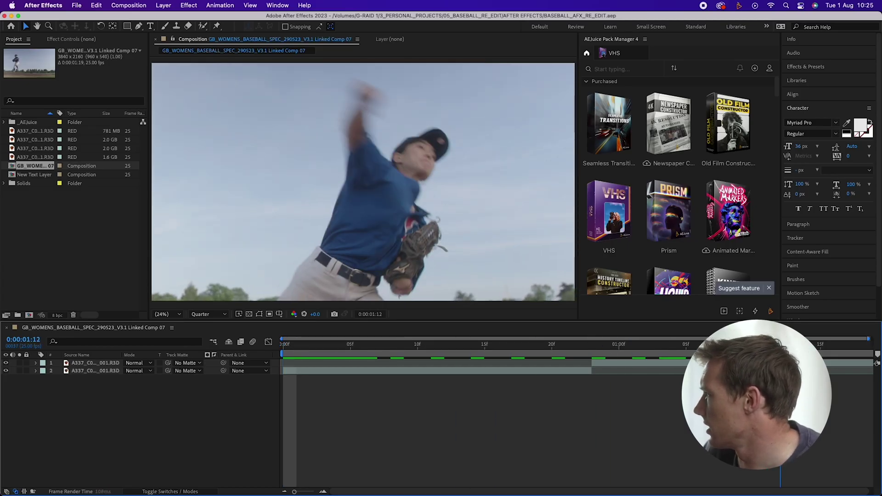
drag(852, 347, 361, 345)
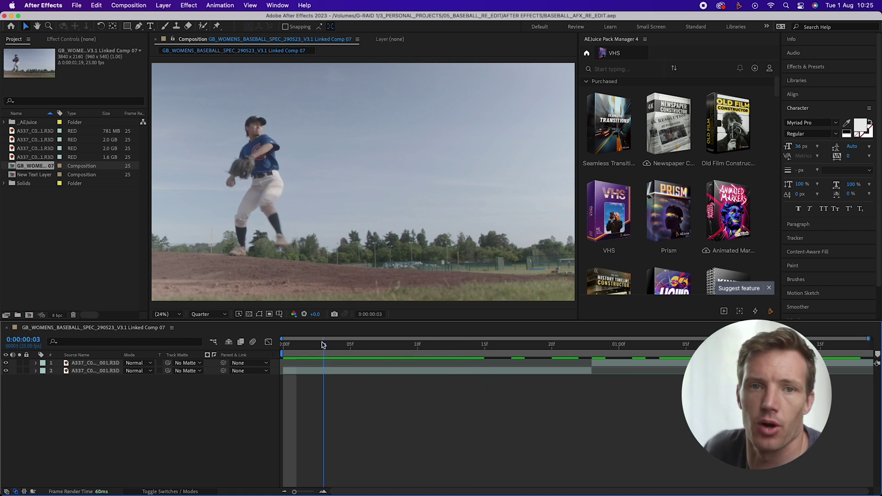
click(613, 122)
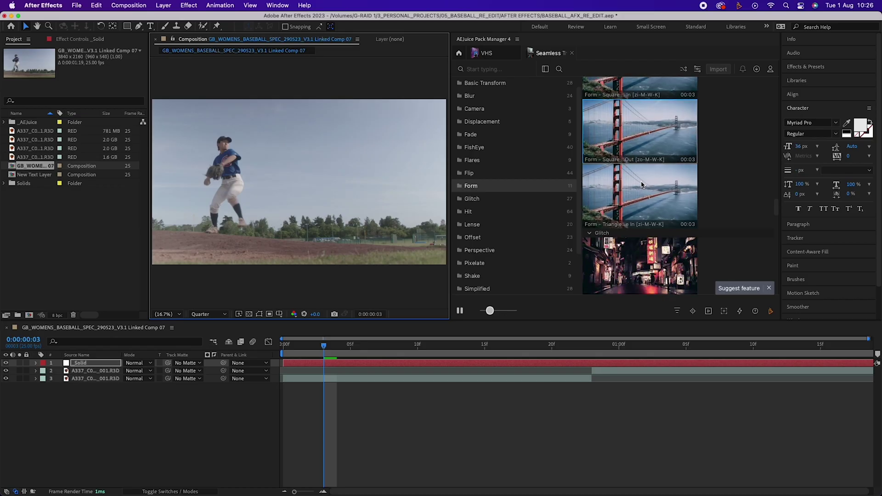
Step: Place the Form - Square Scale Out transition over the cut between the two clips and preview it
drag(639, 133, 601, 367)
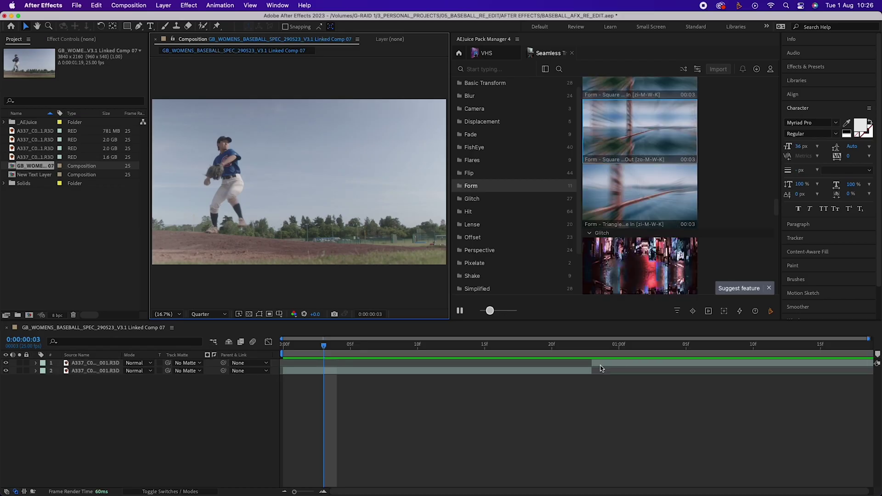
click(513, 347)
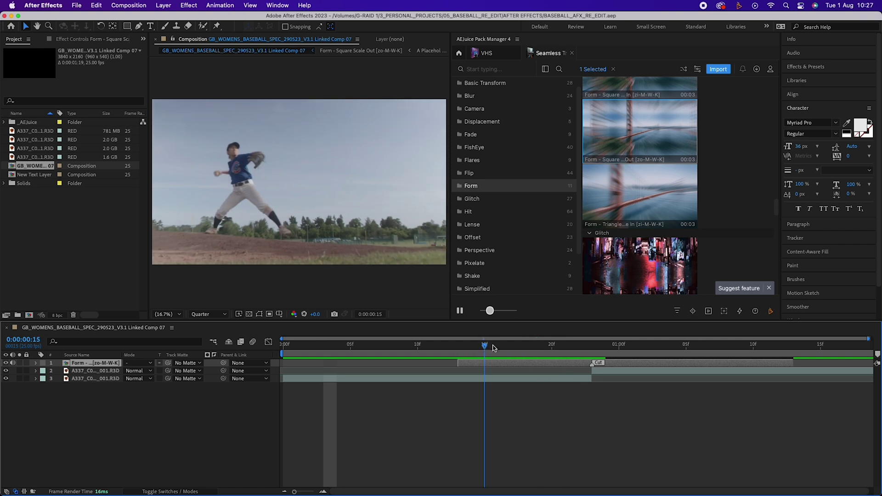
drag(492, 348, 604, 350)
drag(772, 349, 545, 350)
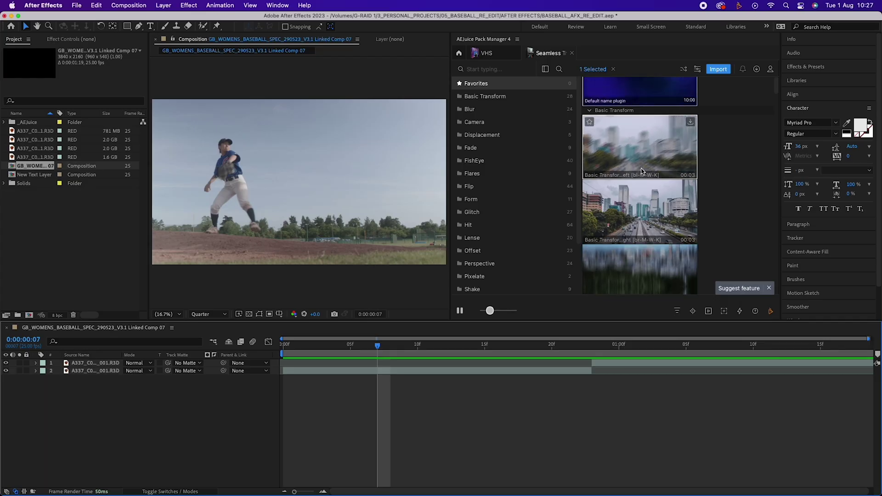
Step: Import the first transition of the Basic Transform category in the Seamless Transitions pack
double_click(641, 171)
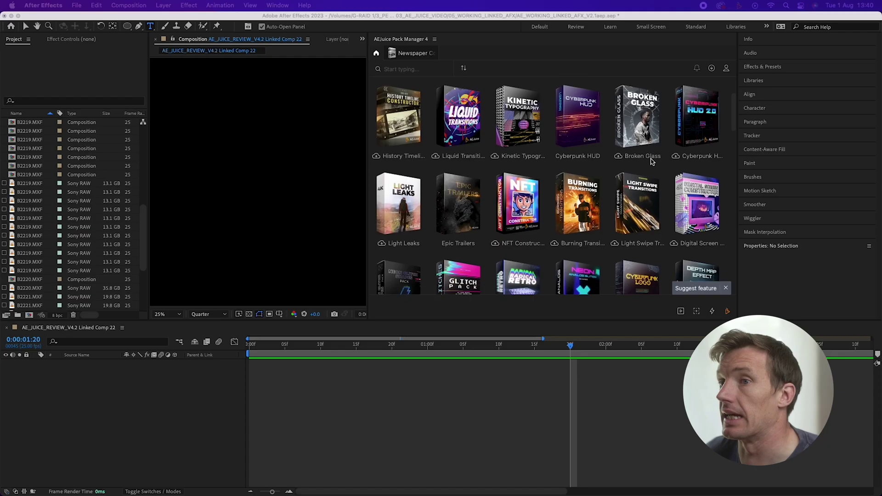
Step: Examine the range of purchased packs in AEJuice Pack Manager 4, from History Timeline to Creative Titles and beyond
scroll(651, 161, down, 5)
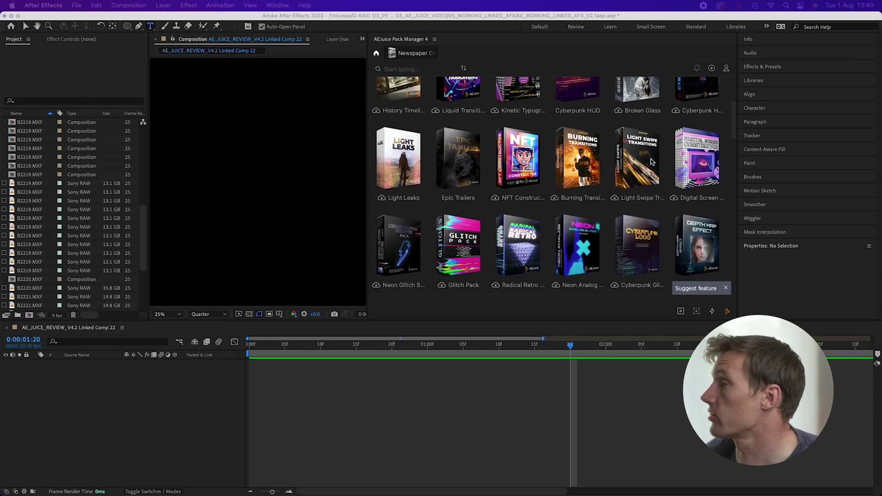
scroll(651, 161, down, 1)
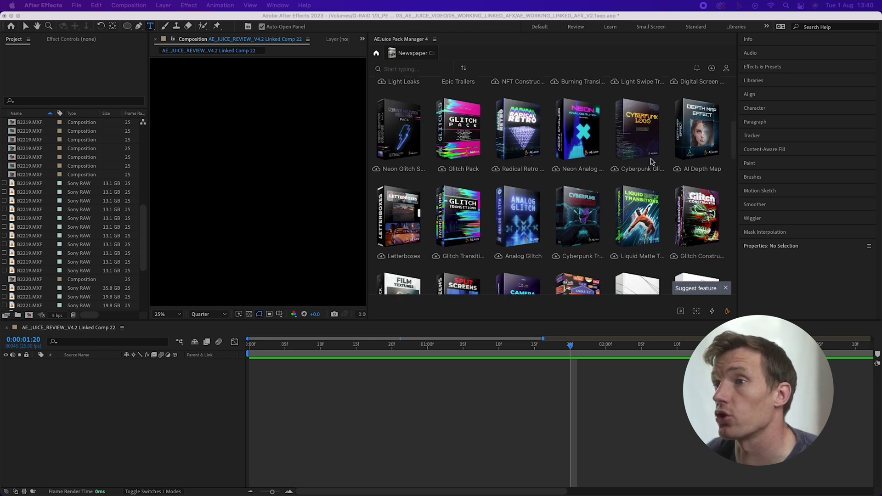
scroll(651, 160, down, 1)
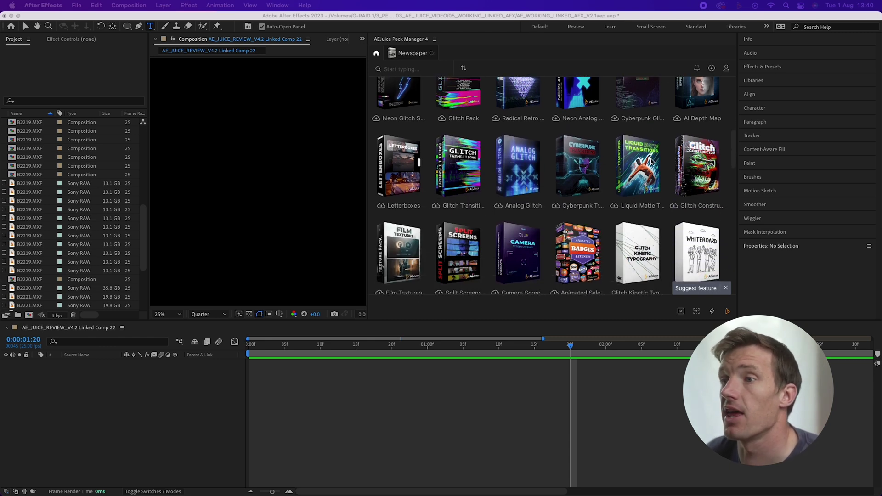
scroll(651, 161, down, 1)
scroll(652, 161, down, 2)
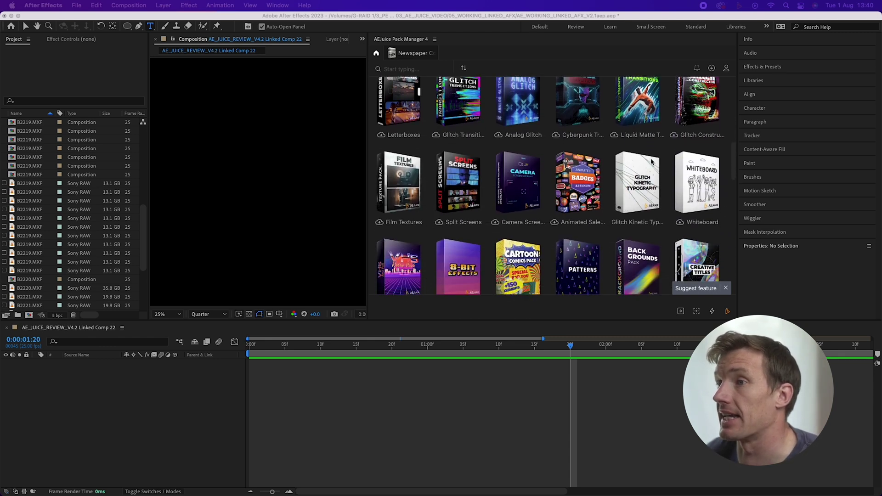
scroll(652, 161, down, 1)
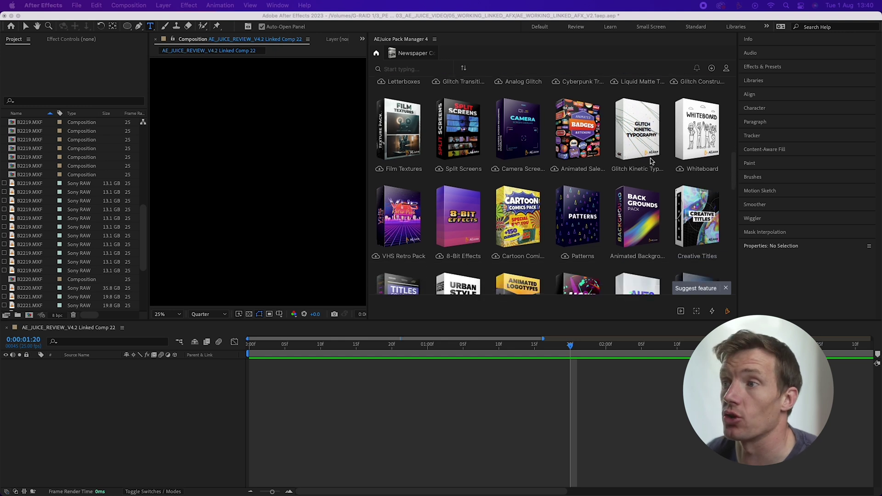
scroll(651, 160, down, 1)
scroll(652, 161, down, 6)
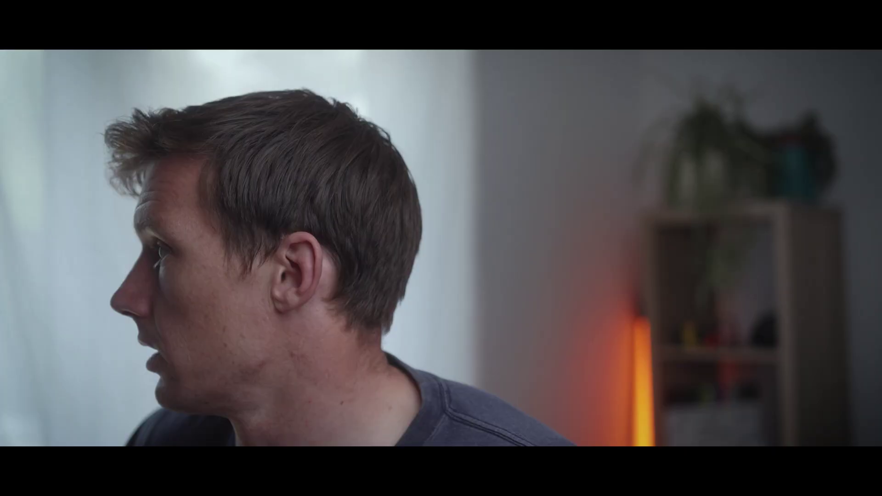
Step: Open the Messenger pack and look through its chat templates
click(696, 184)
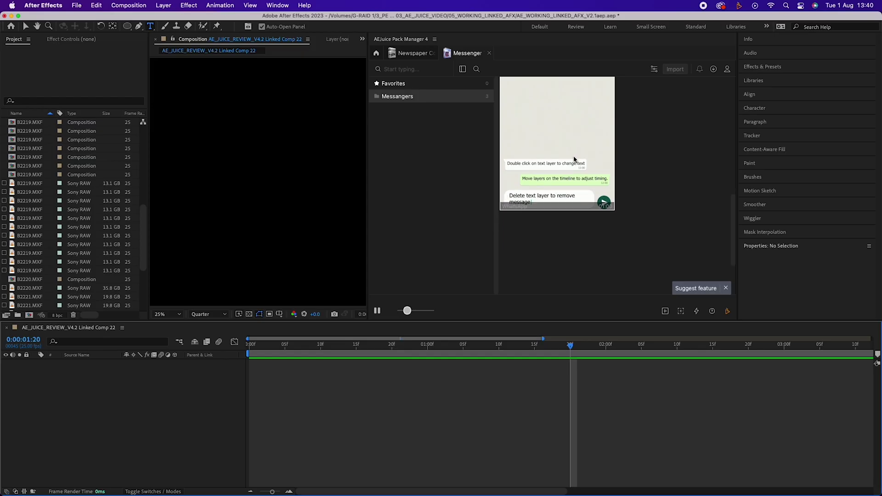
scroll(573, 157, up, 11)
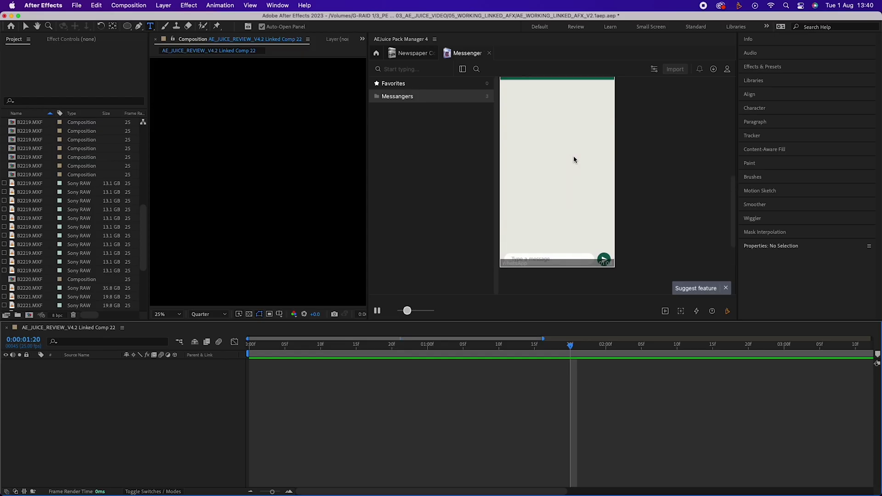
scroll(574, 159, down, 2)
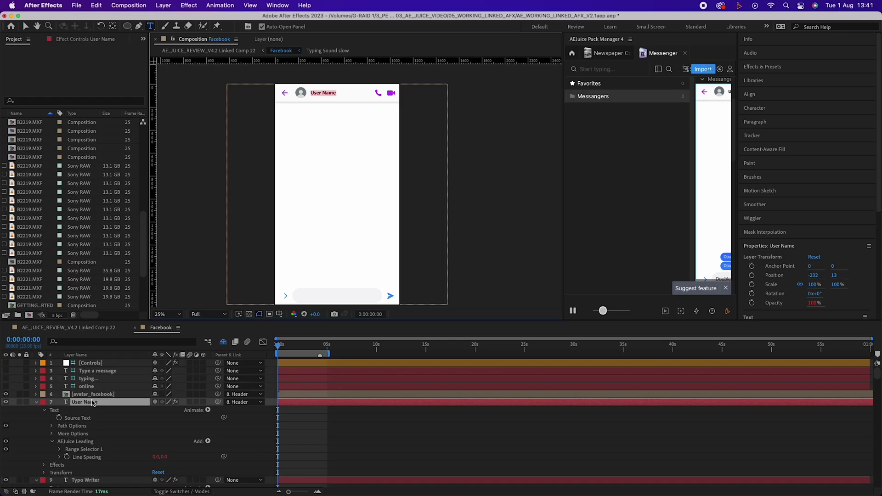
Step: In the Facebook composition, set the header name to "Name Goes Here" and customise the message texts, using "Hello this is a custom message" for the first
scroll(92, 402, down, 5)
click(112, 394)
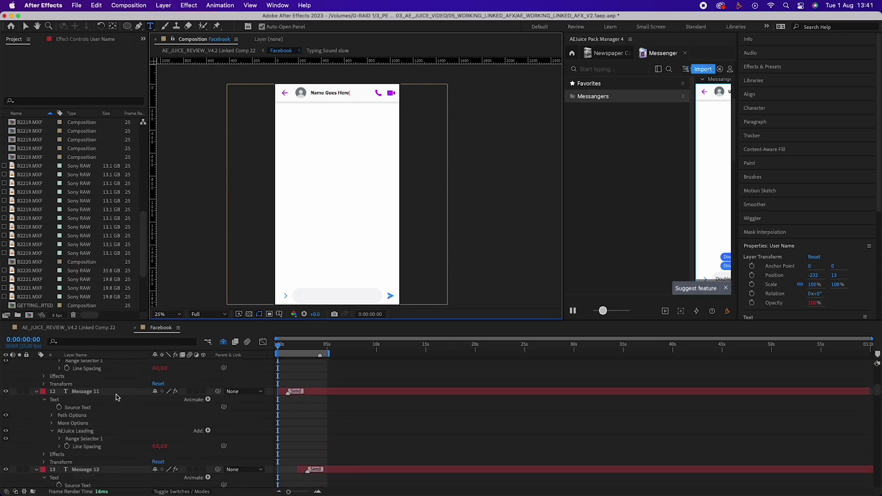
scroll(115, 394, down, 2)
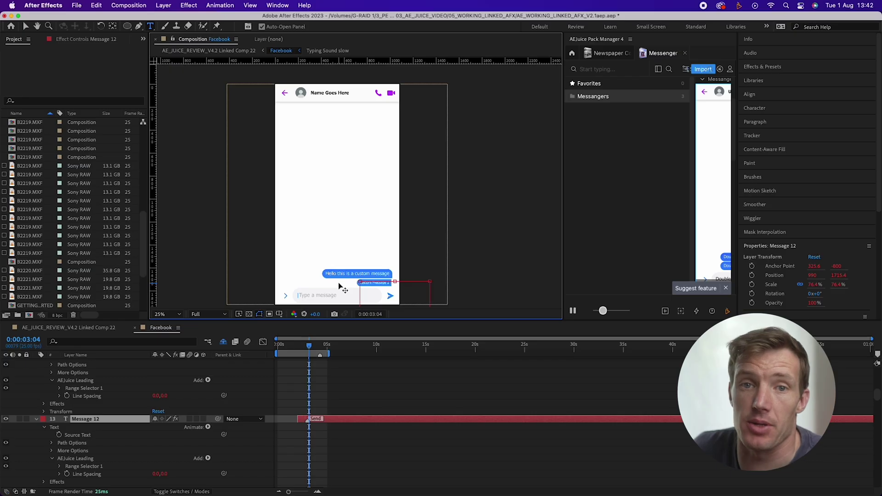
click(299, 349)
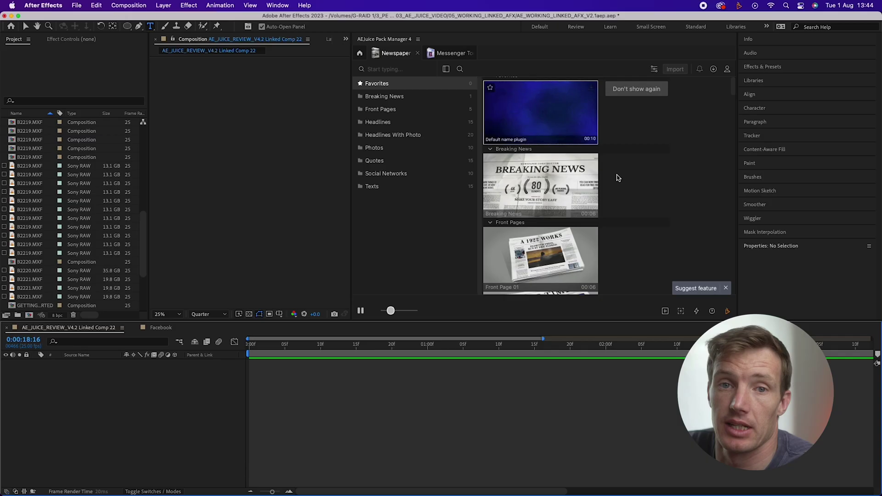
Step: Look through the Newspaper Constructor pack's Breaking News, Front Pages, Headlines and Headlines With Photo templates
scroll(617, 178, down, 5)
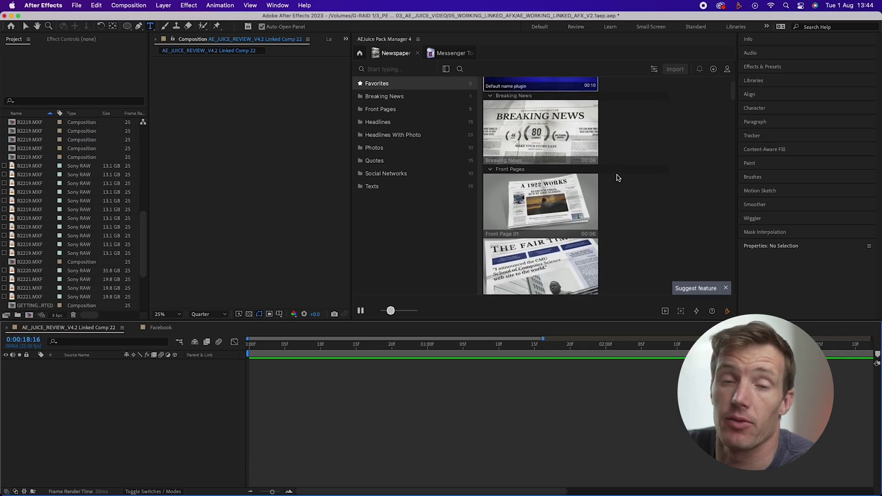
scroll(617, 177, down, 10)
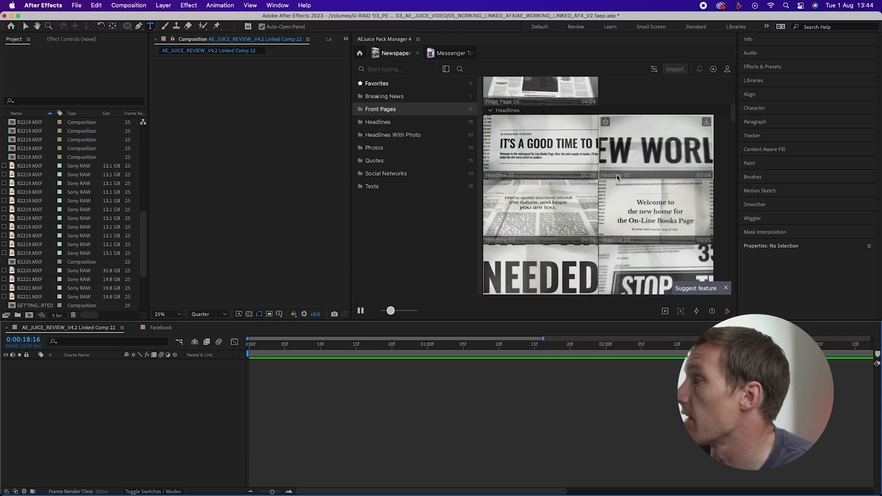
scroll(617, 178, down, 10)
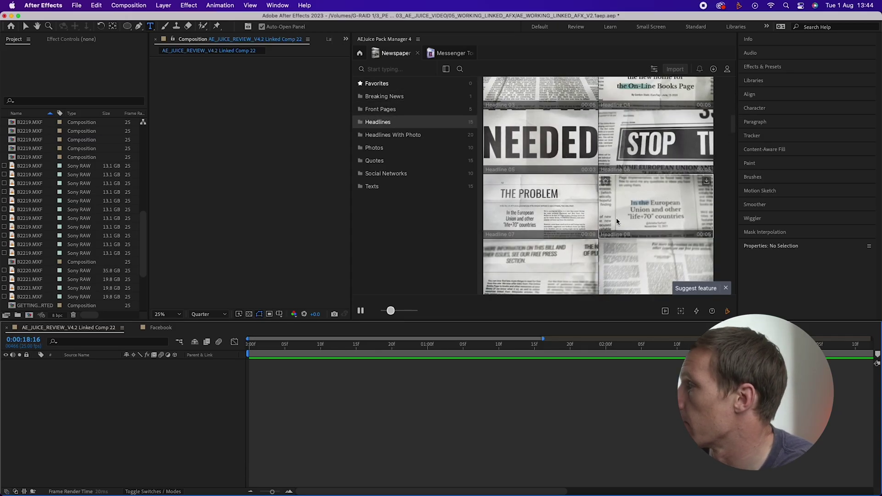
scroll(617, 221, down, 12)
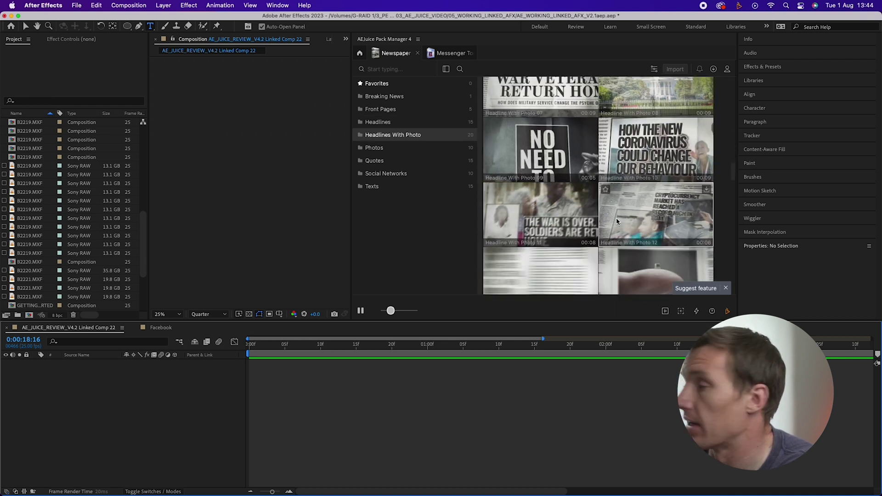
scroll(617, 222, down, 10)
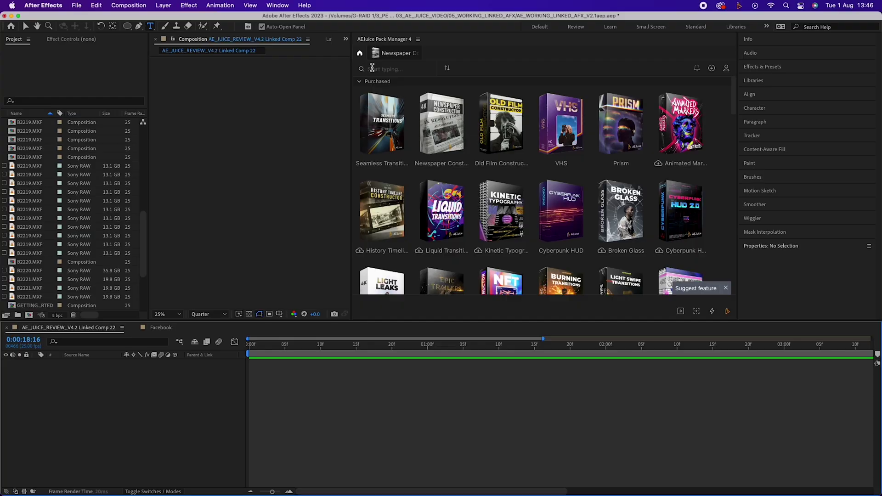
Step: Browse the Free packs in the pack overview, expand the Store section and look through its packs
scroll(418, 151, down, 10)
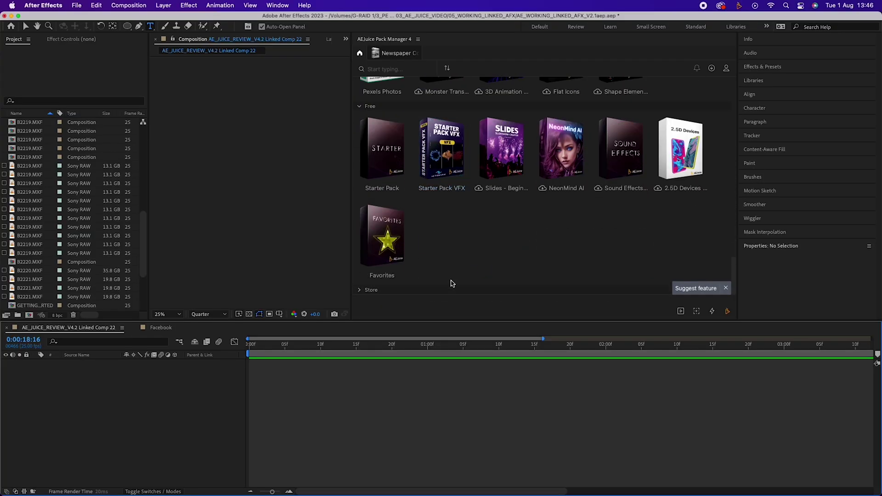
scroll(475, 244, down, 5)
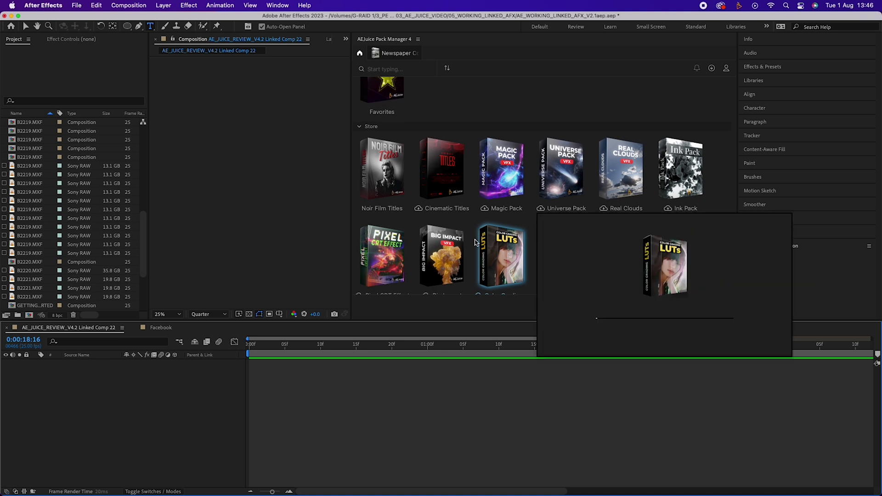
scroll(475, 242, down, 10)
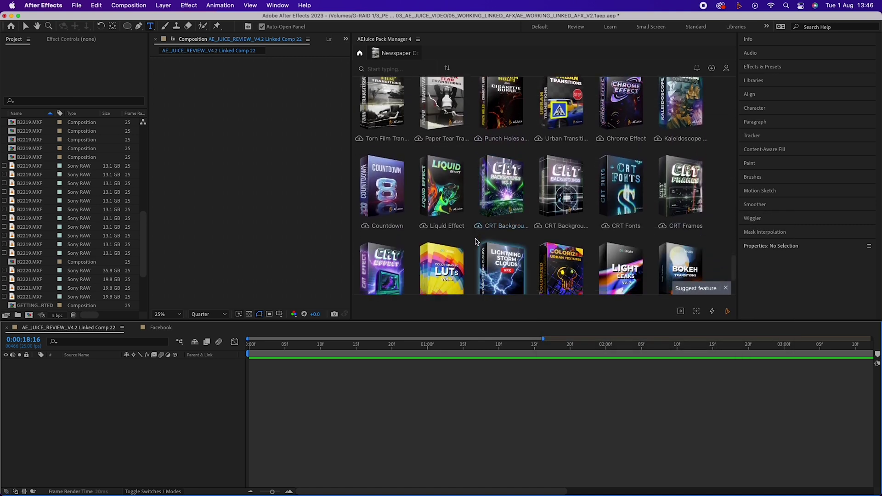
scroll(475, 242, down, 3)
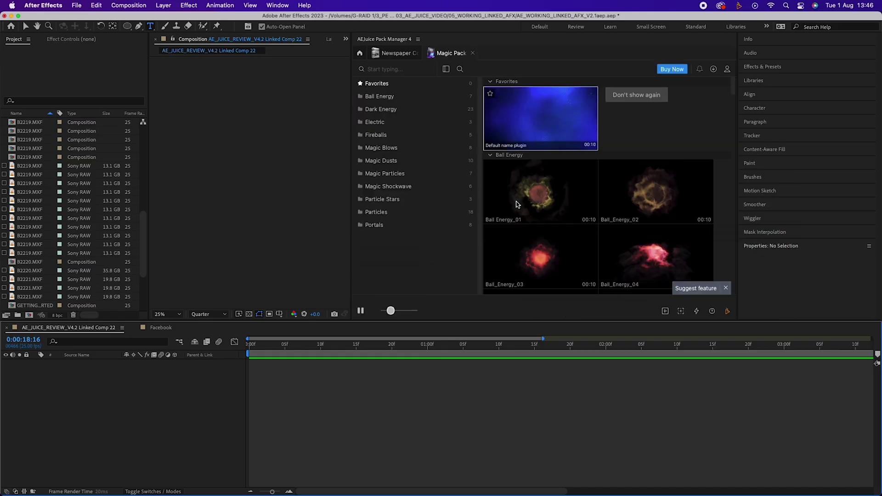
Step: Look through the Magic Pack's Ball Energy, Dark Energy and Electric elements
scroll(561, 200, down, 10)
scroll(563, 201, down, 2)
scroll(563, 201, down, 10)
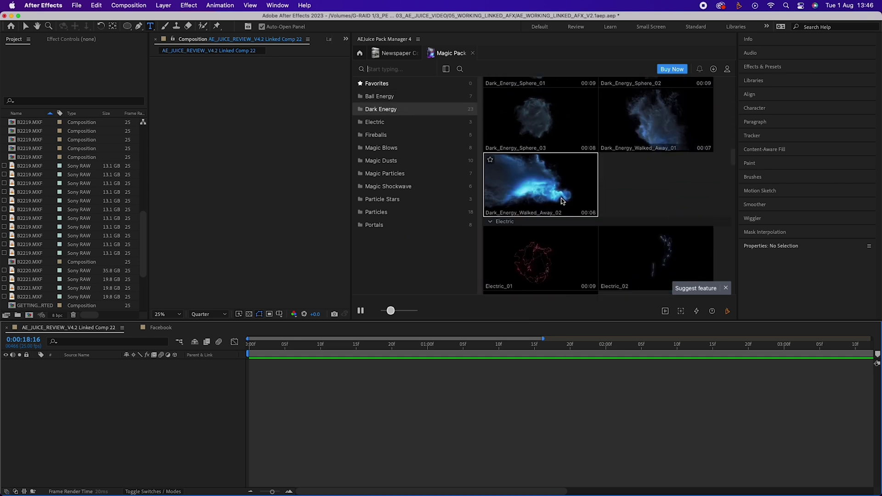